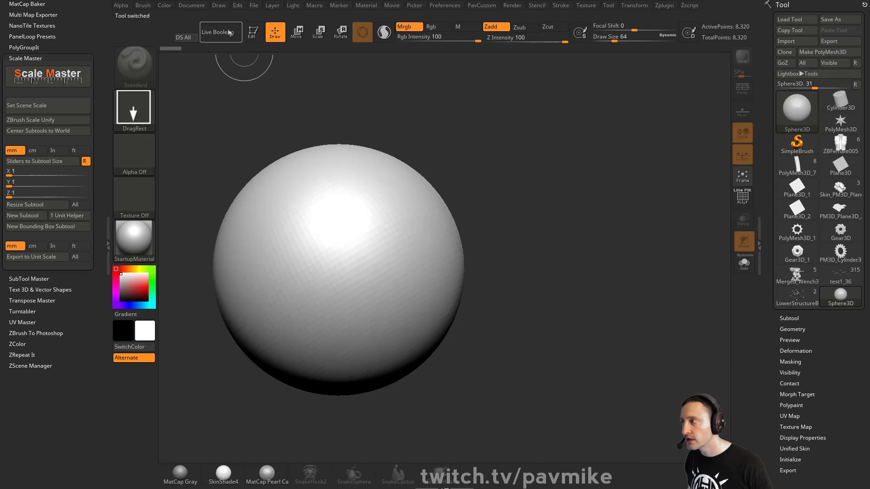
Show the sphere's wireframe and set its initialization to 12 horizontal and 12 vertical divisions.
{"action": "left_click", "coordinate": [743, 198]}
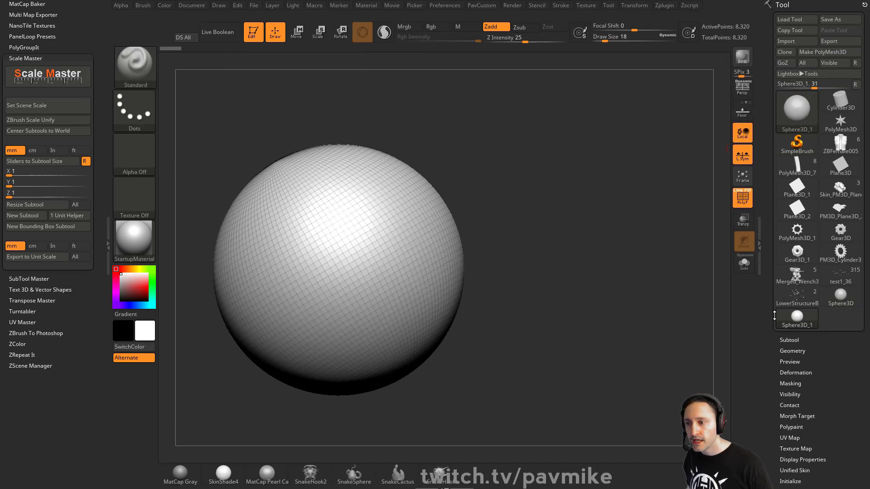
{"action": "scroll", "coordinate": [771, 229], "scroll_direction": "down", "scroll_amount": 10}
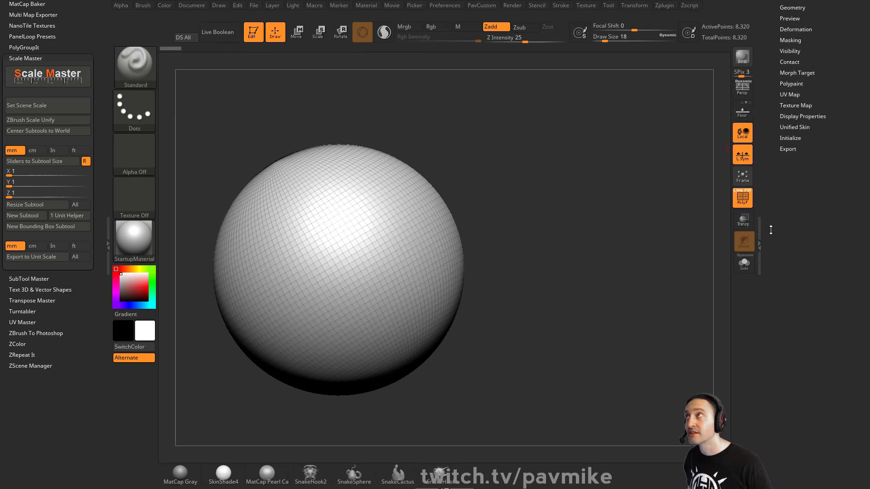
{"action": "left_click", "coordinate": [790, 138]}
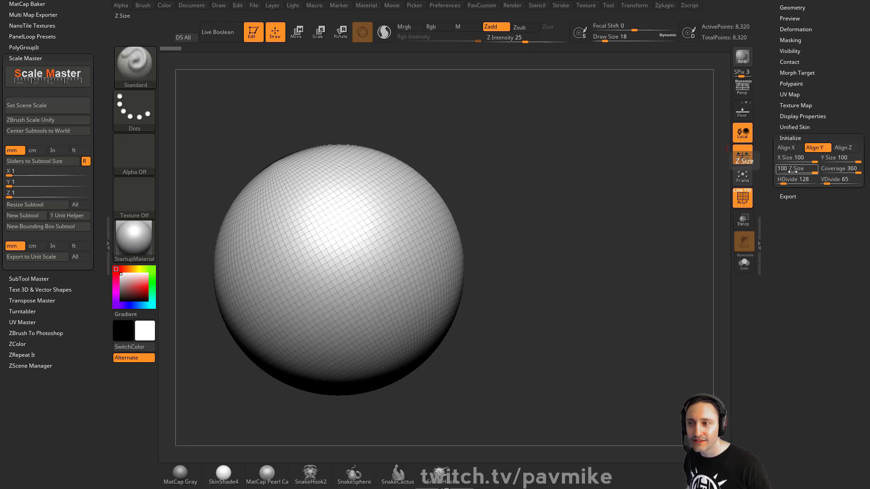
{"action": "left_click", "coordinate": [792, 179]}
{"action": "type", "text": "16"}
{"action": "key", "text": "Return"}
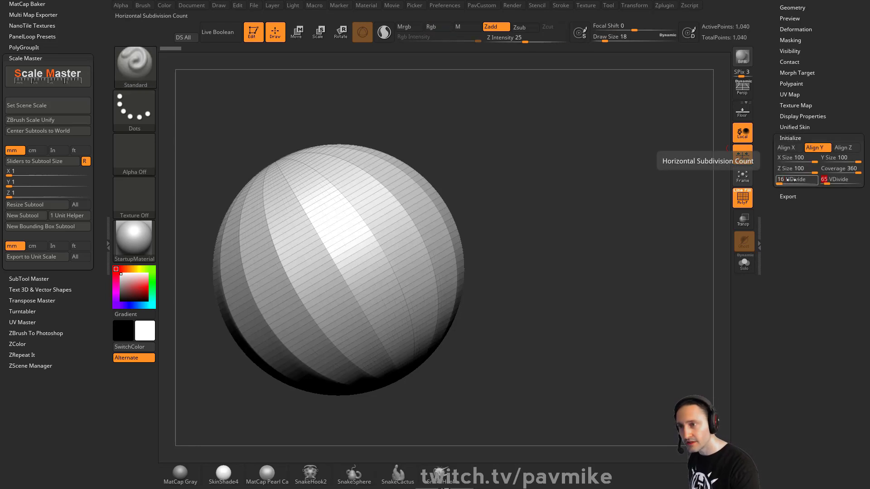
{"action": "left_click", "coordinate": [790, 180]}
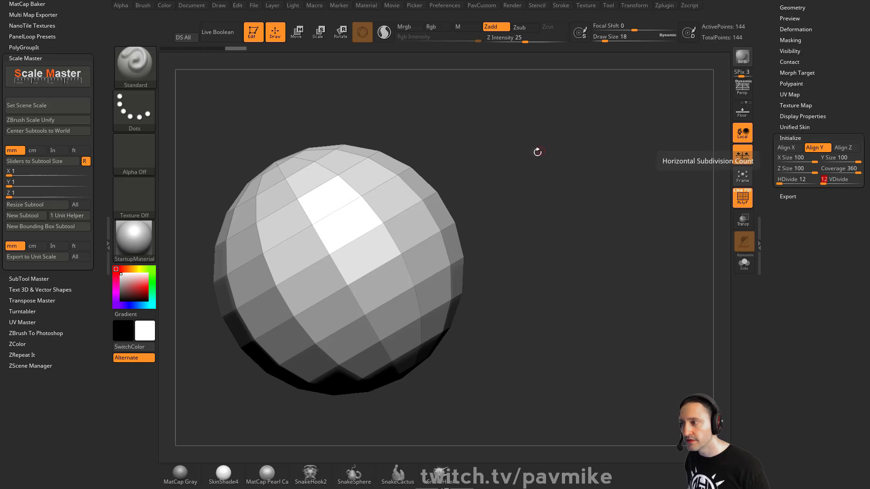
Convert the low-poly sphere primitive into an editable PolyMesh3D.
{"action": "left_click_drag", "start_coordinate": [538, 149], "coordinate": [567, 190]}
{"action": "left_click_drag", "start_coordinate": [767, 61], "coordinate": [767, 206]}
{"action": "left_click", "coordinate": [829, 52]}
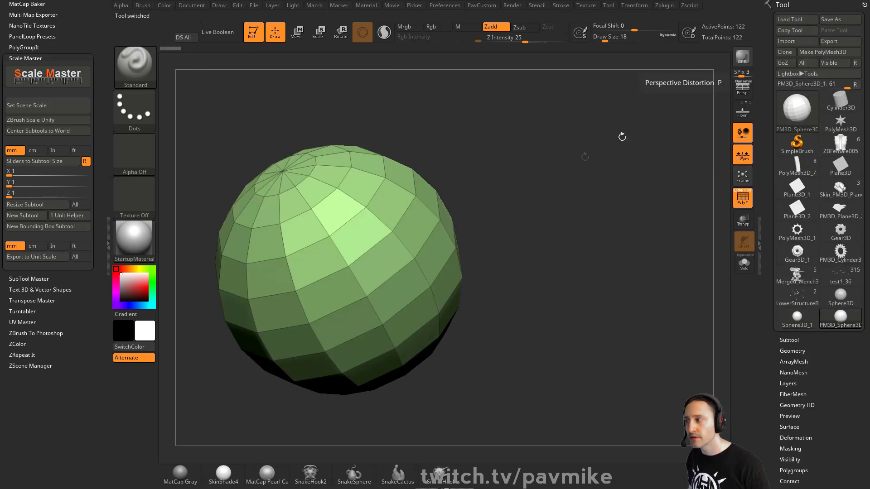
Hide the lower half of the sphere in a straight side view and delete the hidden geometry.
{"action": "left_click_drag", "start_coordinate": [621, 136], "coordinate": [593, 179], "text": "shift"}
{"action": "left_click_drag", "start_coordinate": [567, 424], "coordinate": [204, 249], "text": "ctrl+shift"}
{"action": "key", "text": "3"}
{"action": "left_click", "coordinate": [588, 130]}
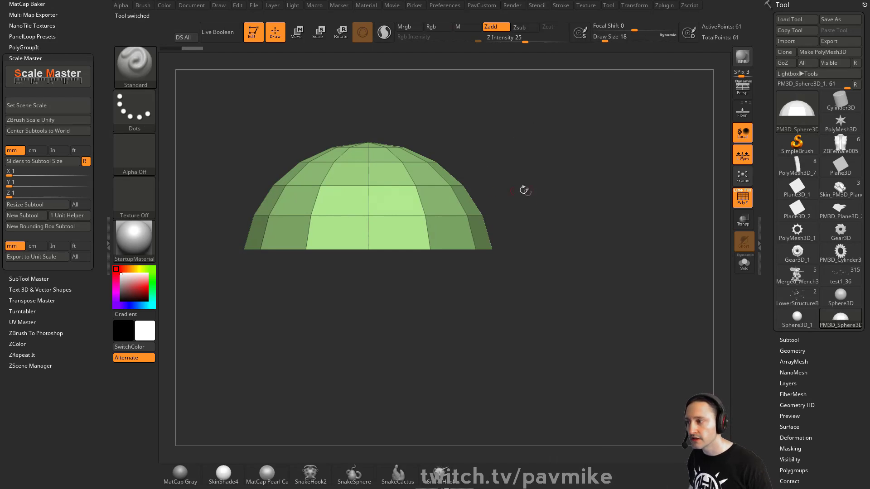
Switch to the ZModeler brush and close the dome's open underside with the Close edge action for a Convex Hole.
{"action": "key", "text": "b"}
{"action": "key", "text": "z"}
{"action": "key", "text": "m"}
{"action": "key", "text": "space"}
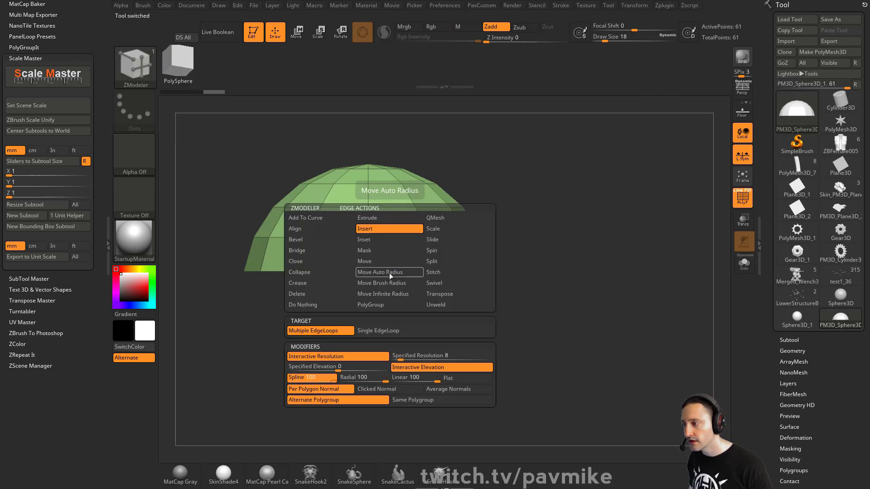
{"action": "left_click", "coordinate": [317, 261]}
{"action": "left_click", "coordinate": [366, 335]}
{"action": "left_click_drag", "start_coordinate": [453, 282], "coordinate": [439, 242]}
{"action": "left_click", "coordinate": [401, 224]}
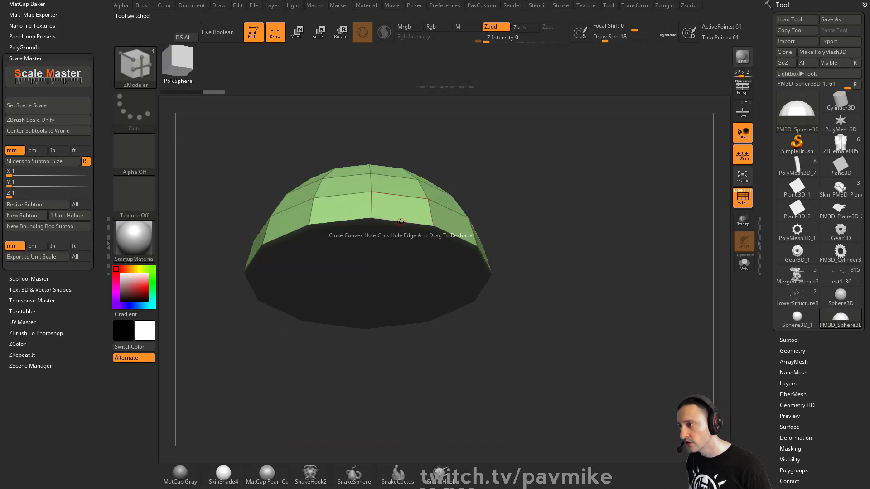
Isolate the dome's new underside cap, assign it its own polygroup, and show the whole mesh again.
{"action": "left_click_drag", "start_coordinate": [542, 234], "coordinate": [521, 158]}
{"action": "left_click", "coordinate": [348, 337], "text": "ctrl+shift"}
{"action": "key", "text": "ctrl+w"}
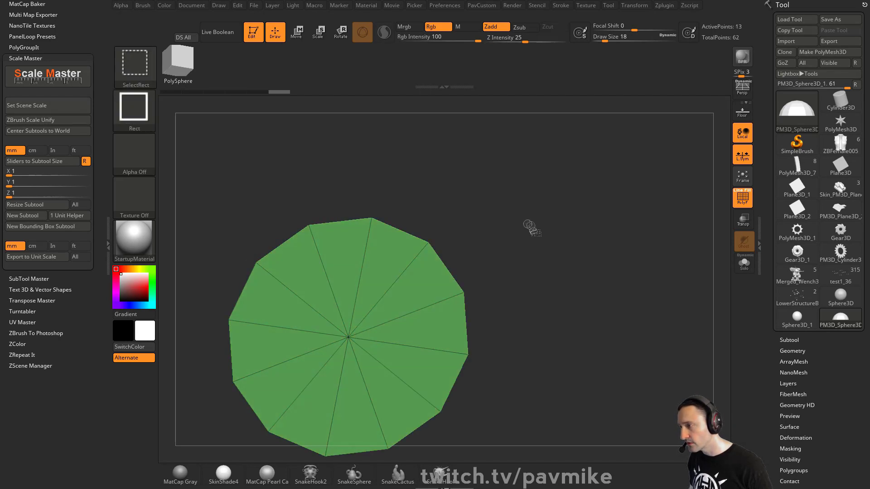
{"action": "left_click_drag", "start_coordinate": [529, 225], "coordinate": [537, 234], "text": "ctrl+shift"}
{"action": "left_click_drag", "start_coordinate": [534, 231], "coordinate": [588, 251], "text": "shift"}
{"action": "left_click", "coordinate": [589, 186], "text": "ctrl+shift"}
Try to cut the dome's rounded top flat with a straight cutting stroke across it.
{"action": "left_click_drag", "start_coordinate": [585, 168], "coordinate": [588, 195], "text": "alt"}
{"action": "key", "text": "ctrl+shift"}
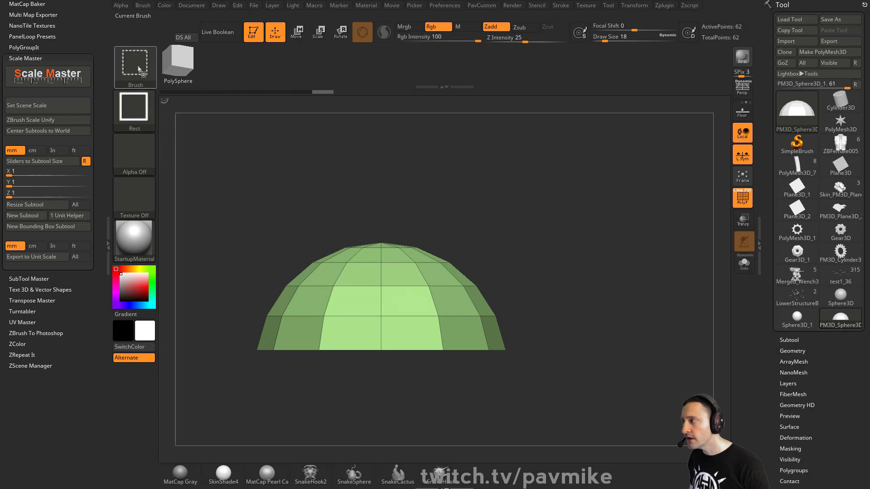
{"action": "left_click", "coordinate": [119, 77], "text": "ctrl+shift"}
{"action": "left_click", "coordinate": [231, 115], "text": "ctrl+shift"}
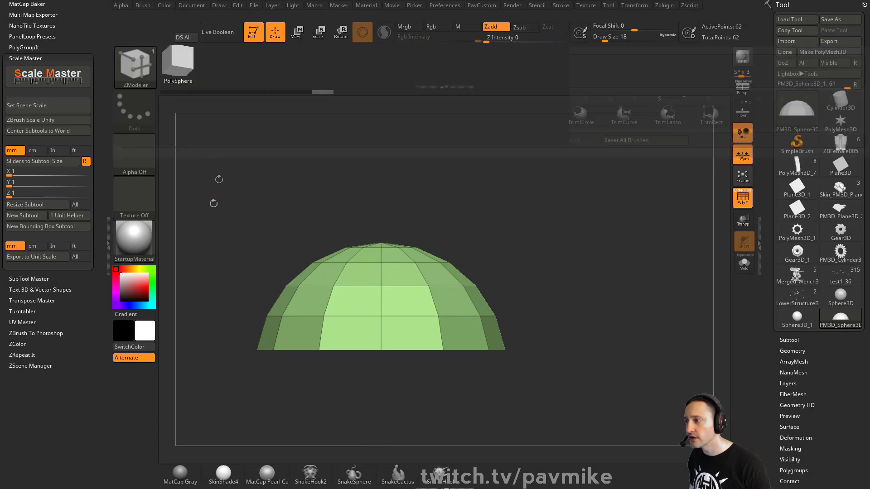
{"action": "mouse_move", "coordinate": [202, 248]}
{"action": "left_mouse_down", "text": "ctrl+shift"}
{"action": "mouse_move", "coordinate": [637, 290]}
{"action": "mouse_move", "coordinate": [639, 274]}
{"action": "left_mouse_up", "text": "ctrl+shift"}
{"action": "mouse_move", "coordinate": [605, 194]}
{"action": "left_mouse_down"}
{"action": "mouse_move", "coordinate": [596, 249]}
{"action": "mouse_move", "coordinate": [549, 256]}
{"action": "mouse_move", "coordinate": [573, 226]}
{"action": "left_mouse_up"}
{"action": "key", "text": "ctrl+z"}
Mask everything except the dome's top cap and flatten that cap by scaling it along Y.
{"action": "key", "text": "w"}
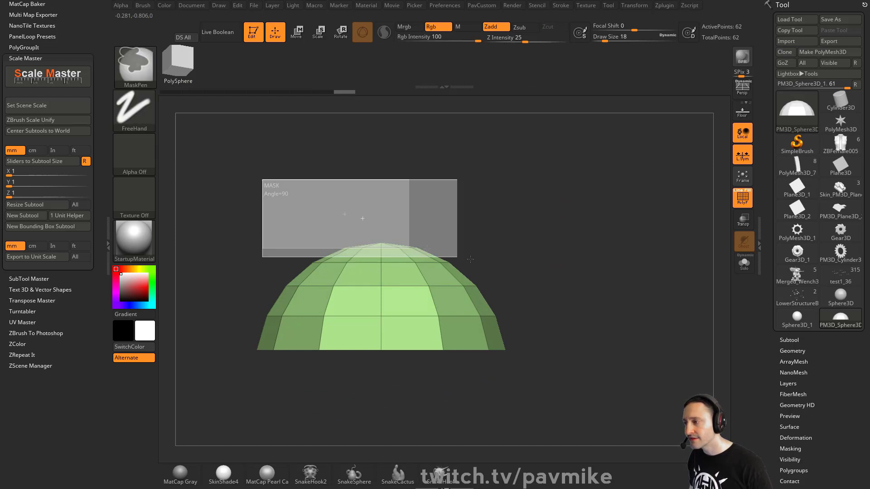
{"action": "left_click", "coordinate": [381, 262]}
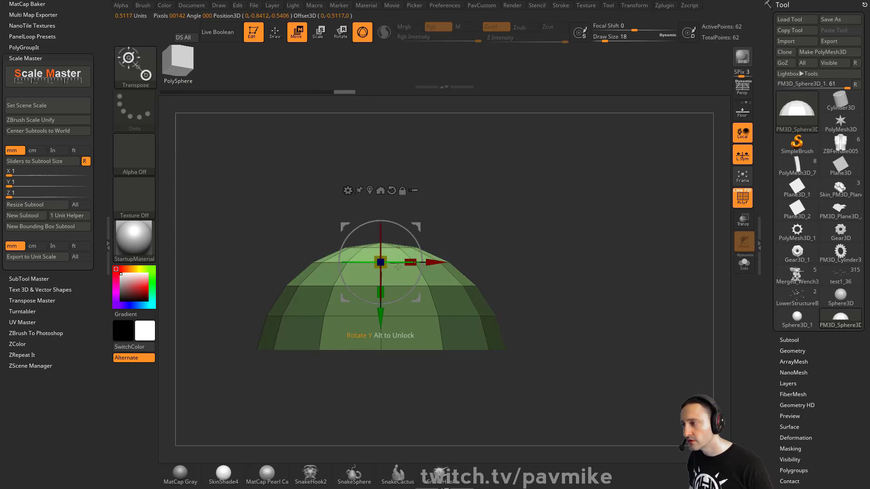
{"action": "left_click_drag", "start_coordinate": [384, 294], "coordinate": [386, 261]}
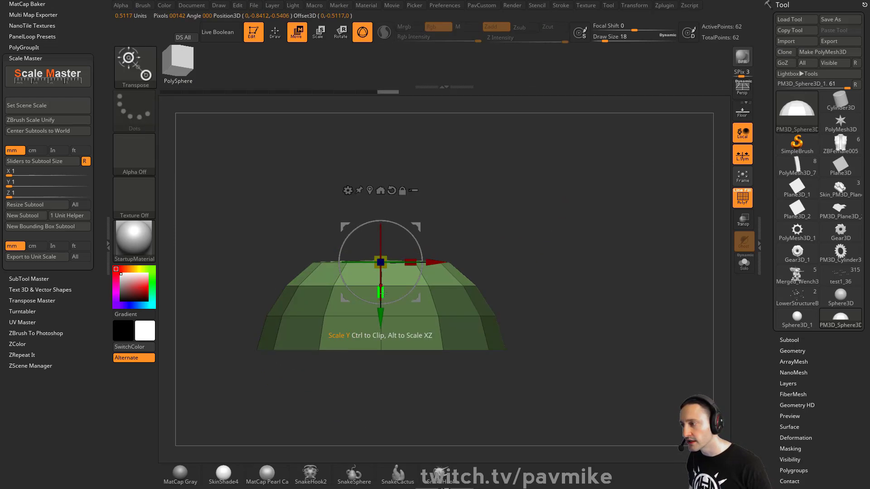
{"action": "key", "text": "q"}
{"action": "mouse_move", "coordinate": [520, 194]}
{"action": "left_mouse_down"}
{"action": "mouse_move", "coordinate": [557, 199]}
{"action": "mouse_move", "coordinate": [586, 190]}
{"action": "mouse_move", "coordinate": [590, 214]}
{"action": "left_mouse_up"}
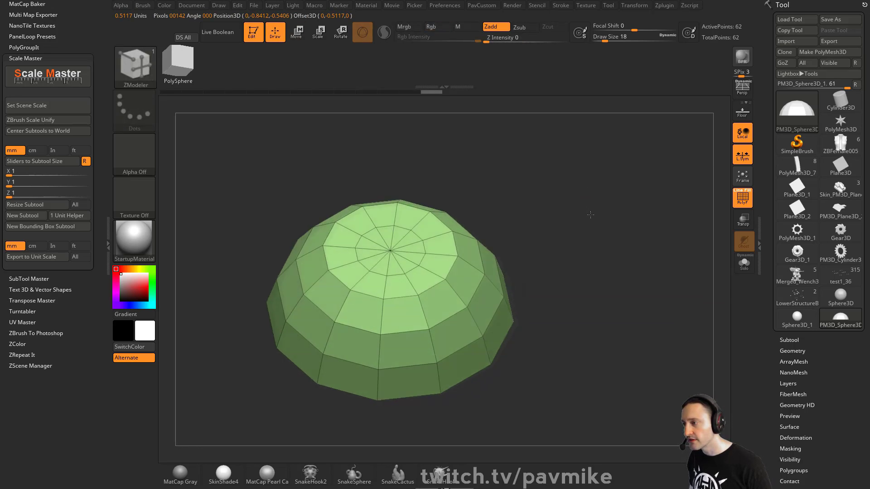
Preview the flattened dome with dynamic subdivision and without wireframe, and return to the low-poly view.
{"action": "key", "text": "d"}
{"action": "left_click", "coordinate": [740, 206]}
{"action": "mouse_move", "coordinate": [657, 231]}
{"action": "left_mouse_down"}
{"action": "mouse_move", "coordinate": [638, 200]}
{"action": "mouse_move", "coordinate": [650, 230]}
{"action": "left_mouse_up"}
{"action": "left_click", "coordinate": [738, 205]}
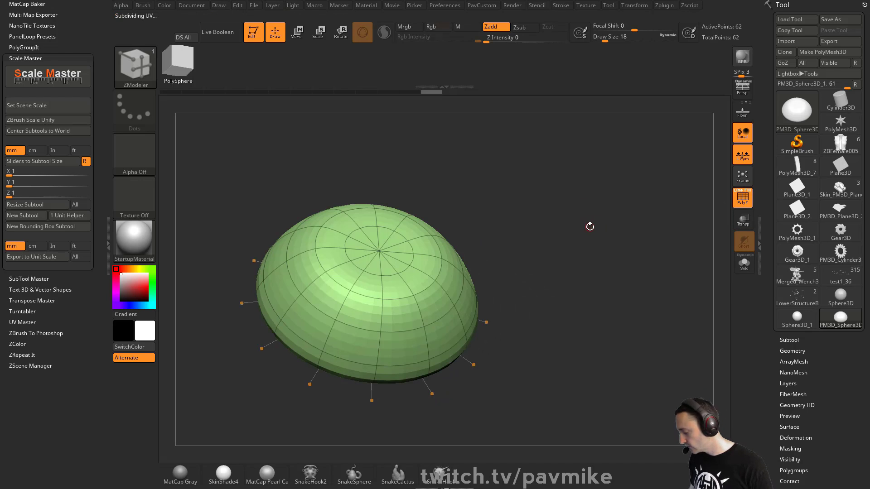
{"action": "key", "text": "shift+d"}
{"action": "mouse_move", "coordinate": [580, 208]}
{"action": "left_mouse_down"}
{"action": "mouse_move", "coordinate": [576, 240]}
{"action": "mouse_move", "coordinate": [588, 204]}
{"action": "left_mouse_up"}
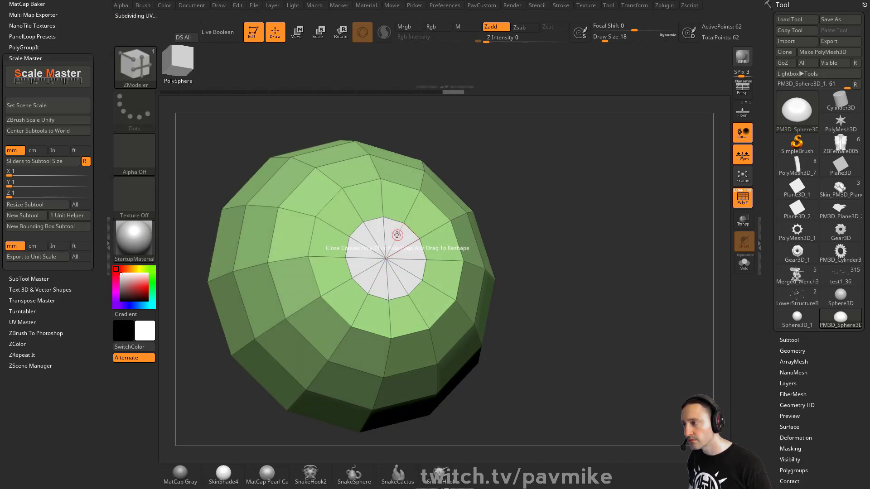
QMesh the central ring of polygons on the flat top inward to form a round recess.
{"action": "key", "text": "space"}
{"action": "left_click_drag", "start_coordinate": [525, 217], "coordinate": [539, 218]}
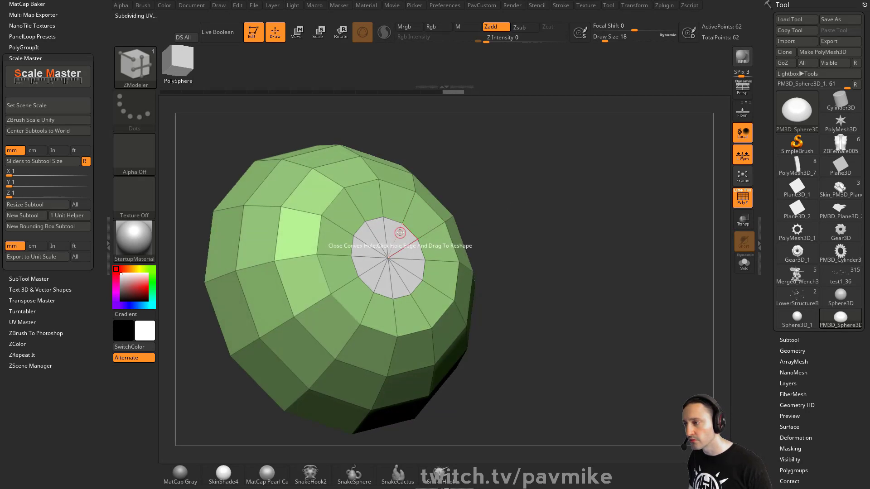
{"action": "key", "text": "space"}
{"action": "left_click", "coordinate": [376, 167]}
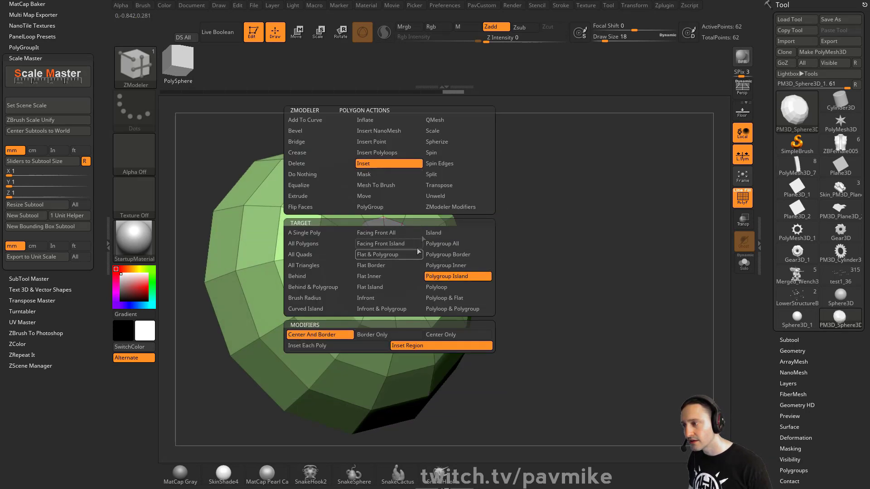
{"action": "left_click", "coordinate": [445, 121]}
{"action": "left_click_drag", "start_coordinate": [389, 244], "coordinate": [346, 253]}
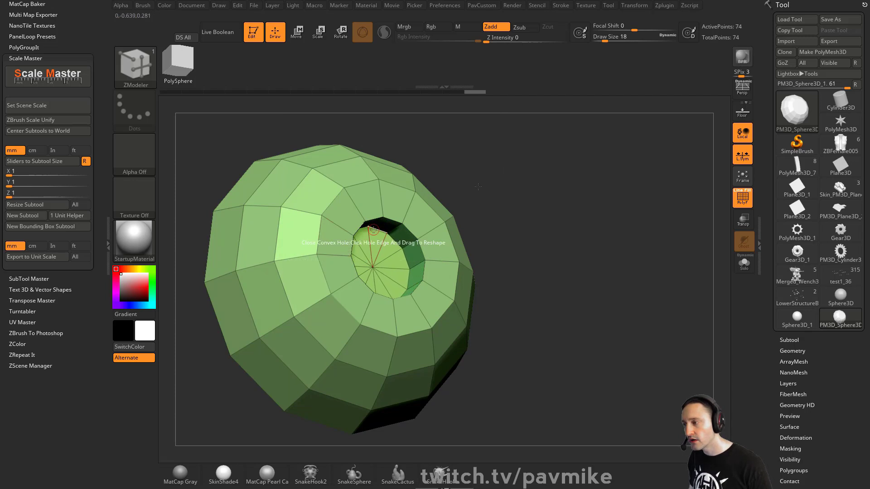
Set the ZModeler edge action to Align and straighten the first edge strips of the recess wall.
{"action": "left_click_drag", "start_coordinate": [525, 194], "coordinate": [555, 244]}
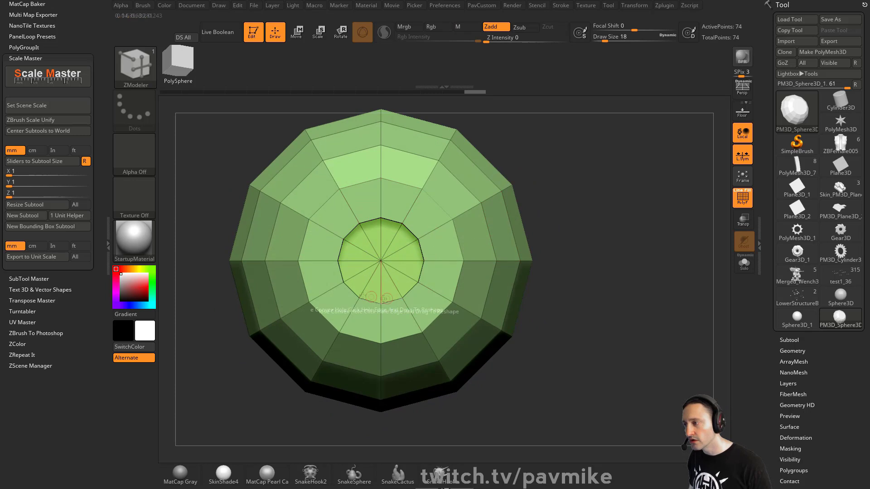
{"action": "left_click_drag", "start_coordinate": [601, 181], "coordinate": [625, 181]}
{"action": "key", "text": "space"}
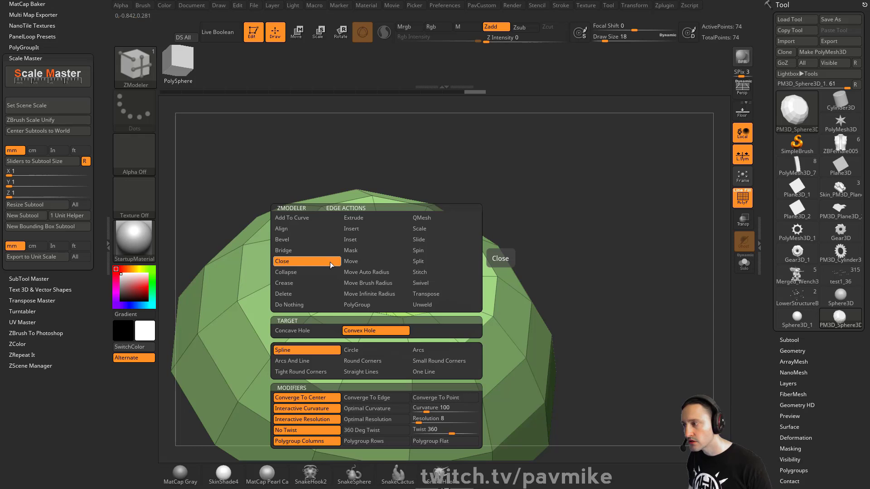
{"action": "left_click", "coordinate": [328, 231]}
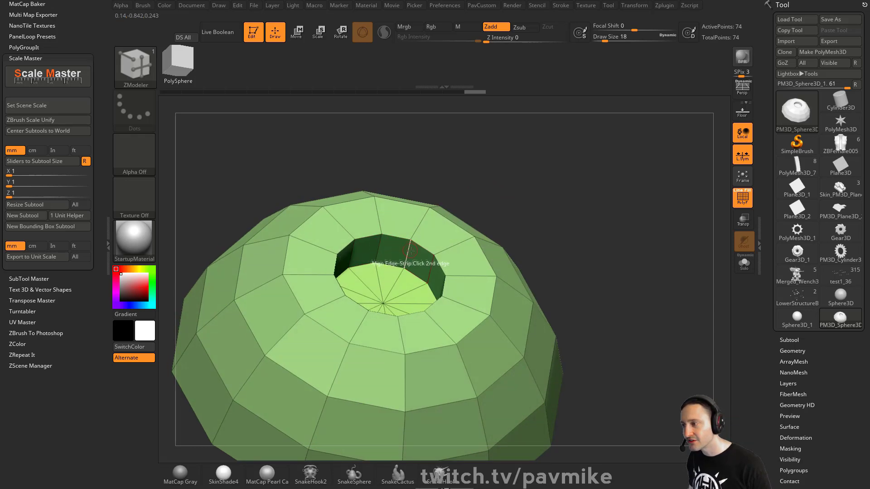
{"action": "left_click_drag", "start_coordinate": [523, 194], "coordinate": [437, 264]}
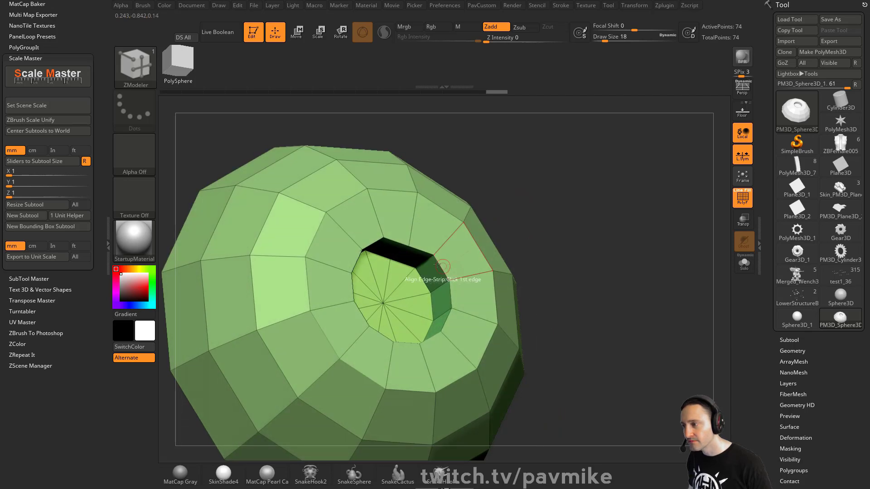
{"action": "left_click", "coordinate": [438, 316]}
{"action": "left_click_drag", "start_coordinate": [567, 307], "coordinate": [568, 272], "text": "alt"}
{"action": "left_click_drag", "start_coordinate": [451, 270], "coordinate": [455, 255]}
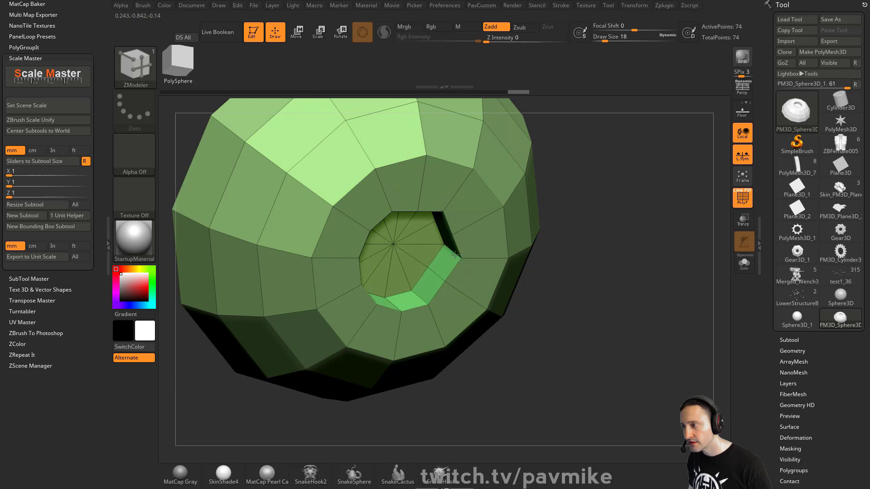
Align the remaining edge strips around the recess to turn it into a hexagonal socket.
{"action": "left_click_drag", "start_coordinate": [580, 271], "coordinate": [424, 292]}
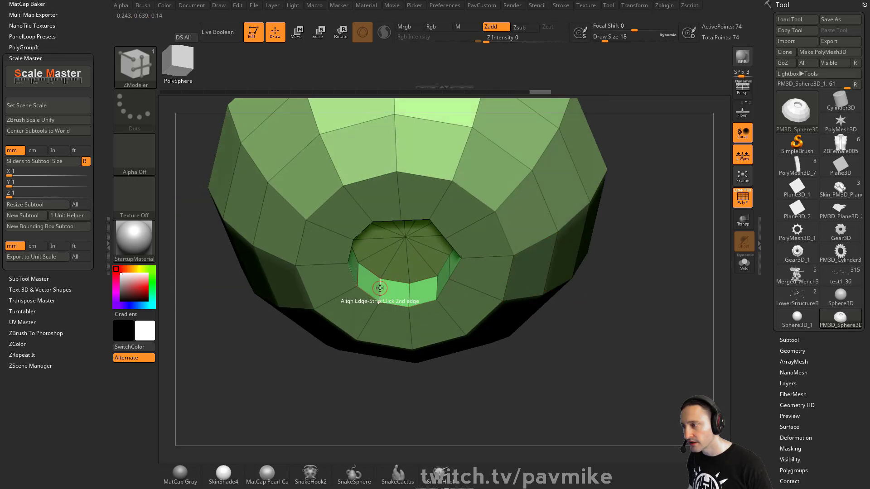
{"action": "left_click", "coordinate": [363, 297]}
{"action": "right_click_drag", "start_coordinate": [364, 297], "coordinate": [344, 291]}
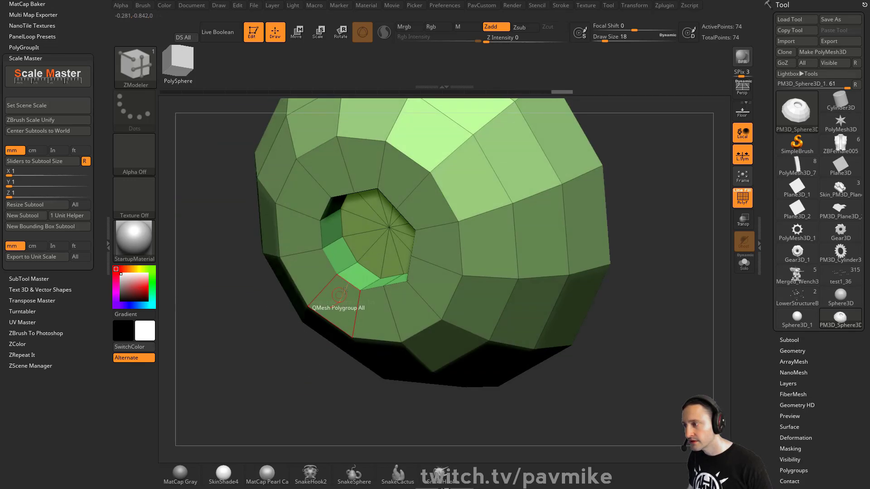
{"action": "left_click", "coordinate": [338, 245]}
{"action": "left_click_drag", "start_coordinate": [265, 303], "coordinate": [251, 280]}
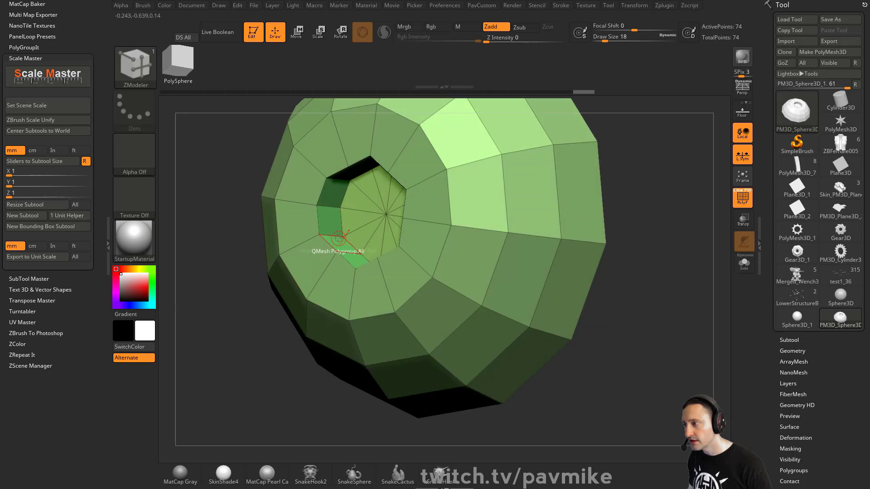
{"action": "left_click", "coordinate": [339, 195]}
{"action": "left_click_drag", "start_coordinate": [249, 195], "coordinate": [600, 209]}
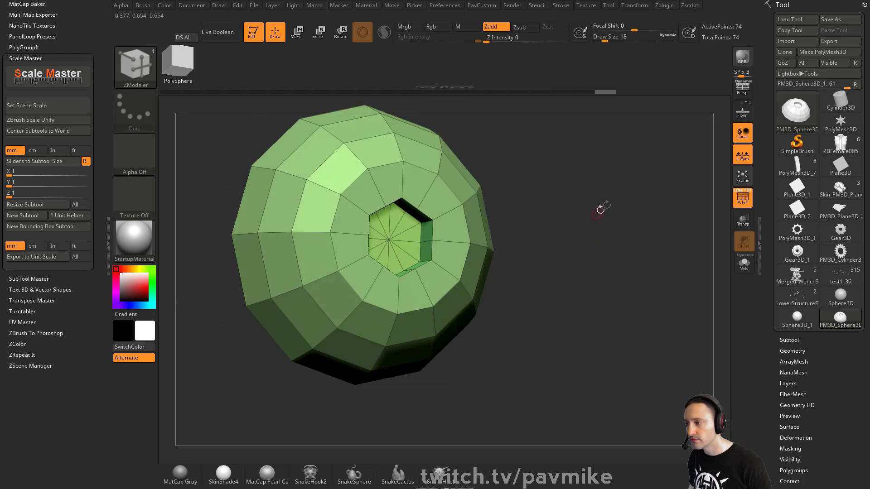
Crease the head's sharp edges with a tolerance of 45 and turn on dynamic subdivision.
{"action": "key", "text": "2"}
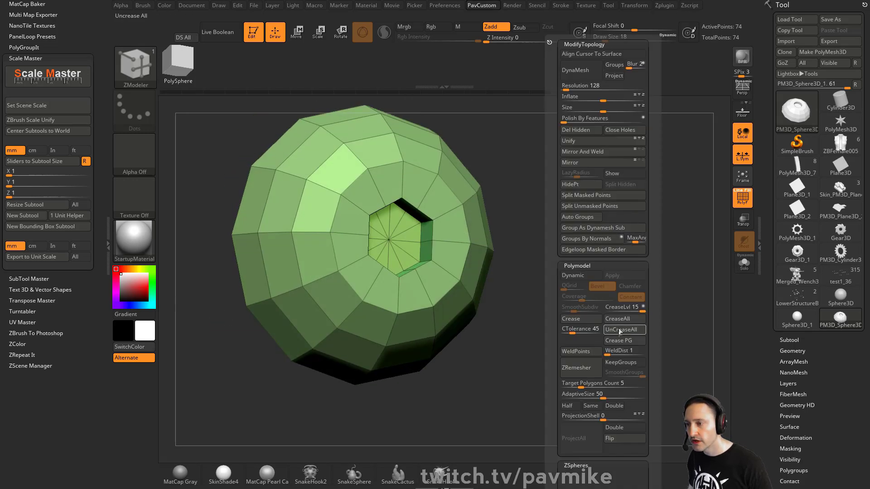
{"action": "left_click", "coordinate": [583, 322]}
{"action": "left_click_drag", "start_coordinate": [506, 312], "coordinate": [549, 292]}
{"action": "key", "text": "ctrl+d"}
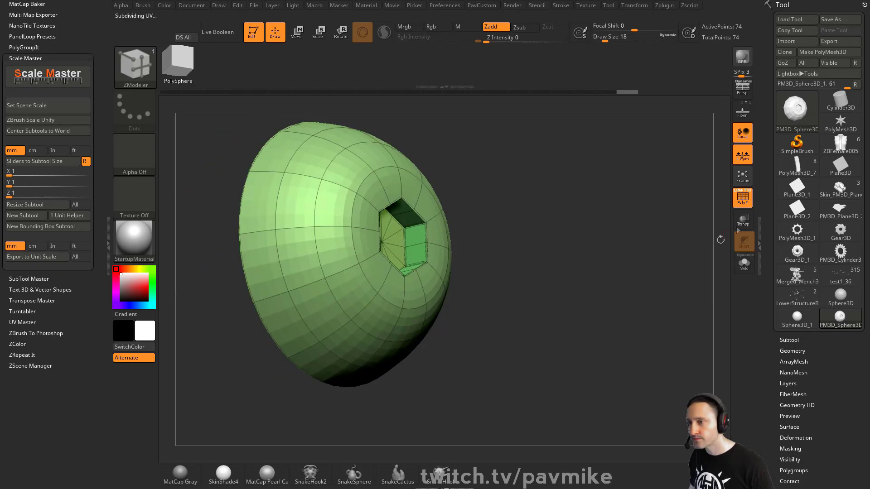
Set the crease level to 3, raise the SmoothSubdiv level, and hide the wireframe.
{"action": "key", "text": "2"}
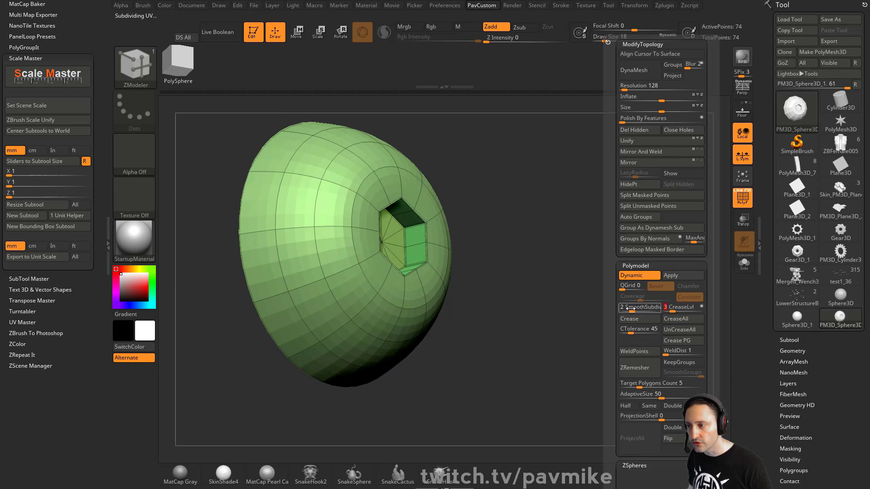
{"action": "left_click_drag", "start_coordinate": [630, 308], "coordinate": [640, 309]}
{"action": "left_click_drag", "start_coordinate": [551, 299], "coordinate": [607, 272], "text": "alt"}
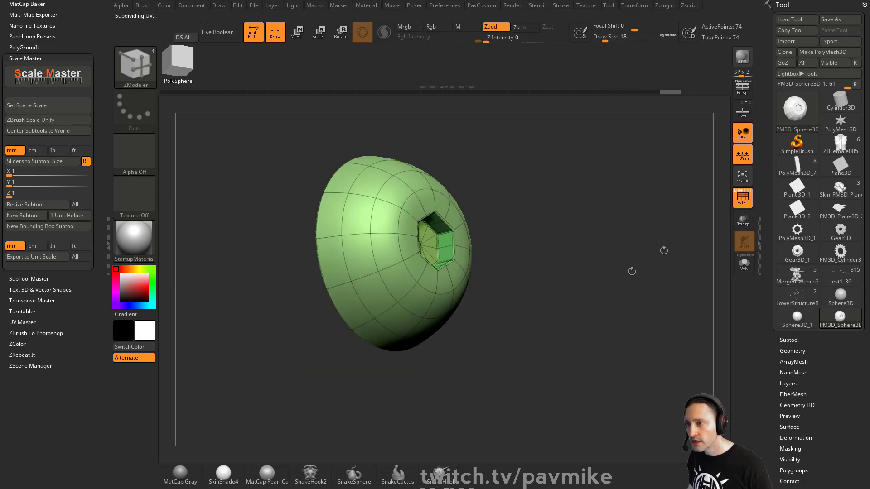
{"action": "left_click", "coordinate": [742, 198]}
{"action": "left_click_drag", "start_coordinate": [715, 213], "coordinate": [680, 237]}
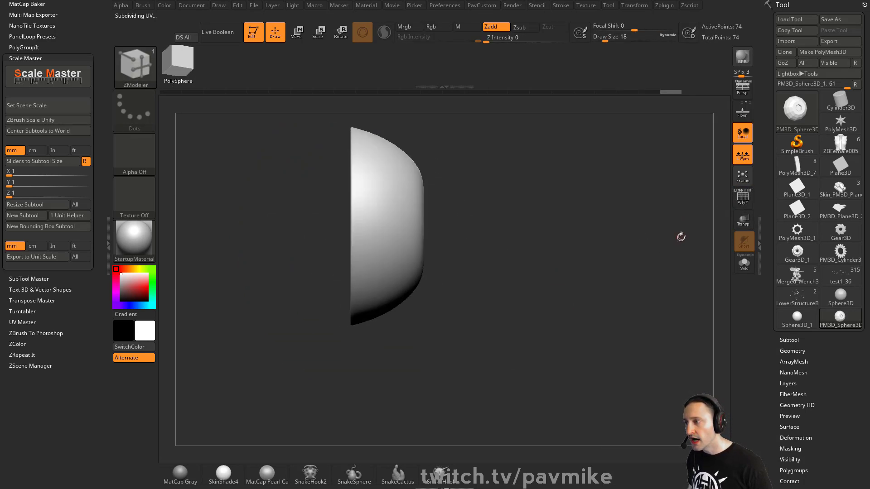
Show the wireframe and flatten the screw head's depth by scaling it along Y from its flat back.
{"action": "left_click_drag", "start_coordinate": [504, 150], "coordinate": [537, 193], "text": "alt"}
{"action": "left_click", "coordinate": [742, 198]}
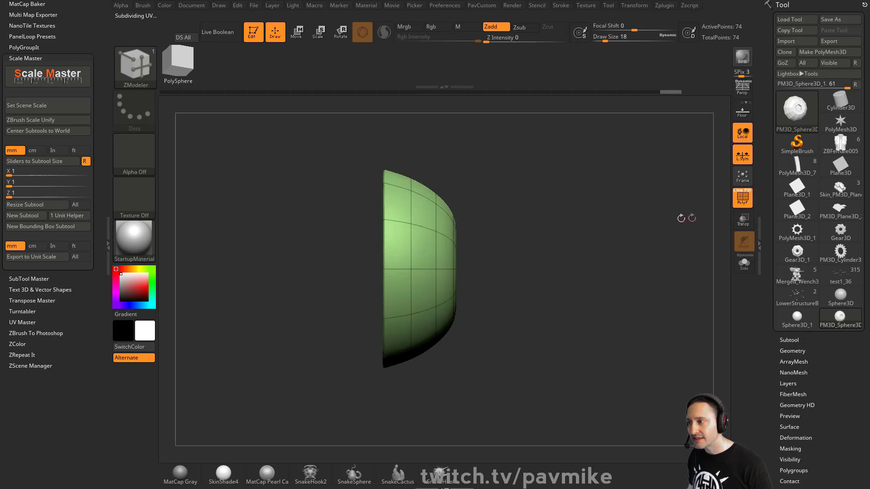
{"action": "key", "text": "w"}
{"action": "left_click", "coordinate": [383, 270], "text": "alt"}
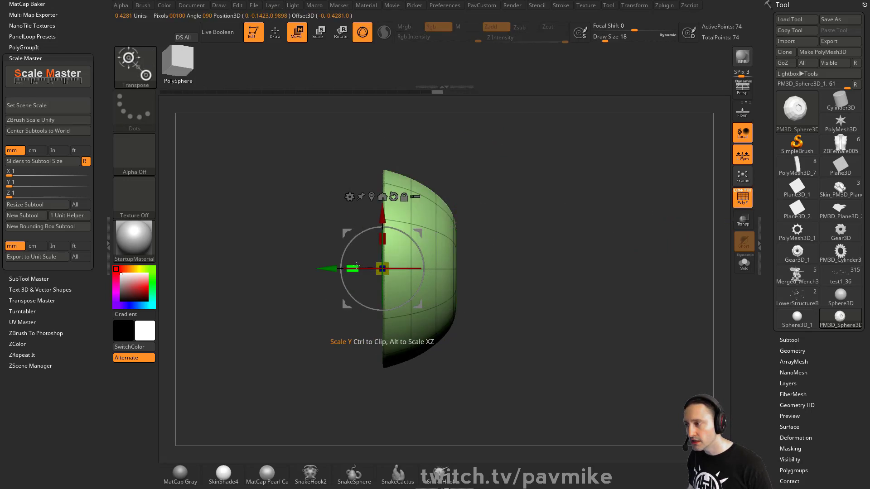
{"action": "left_click_drag", "start_coordinate": [353, 268], "coordinate": [362, 269]}
{"action": "key", "text": "q"}
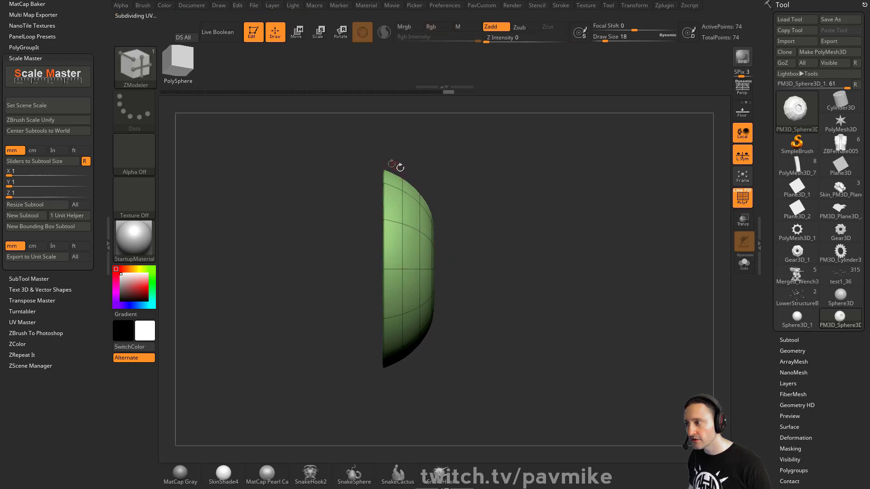
Turn off dynamic subdivision, solo the head, and QMesh its flat back outward with target Polygroup All to add a rim.
{"action": "key", "text": "shift+d"}
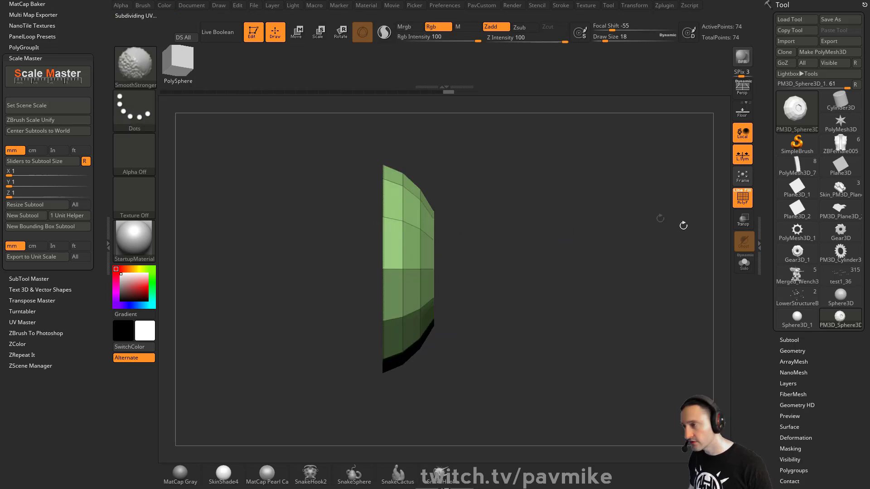
{"action": "left_click", "coordinate": [742, 266]}
{"action": "left_click_drag", "start_coordinate": [644, 233], "coordinate": [679, 230]}
{"action": "key", "text": "space"}
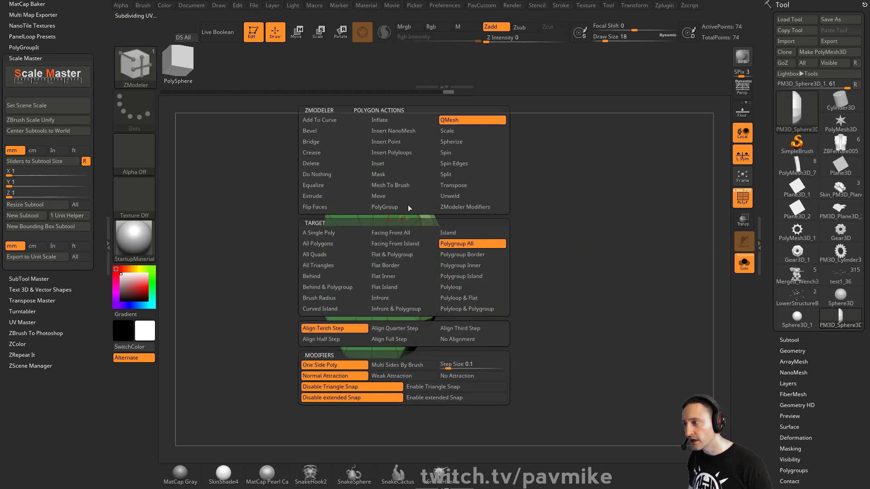
{"action": "left_click_drag", "start_coordinate": [394, 228], "coordinate": [372, 230]}
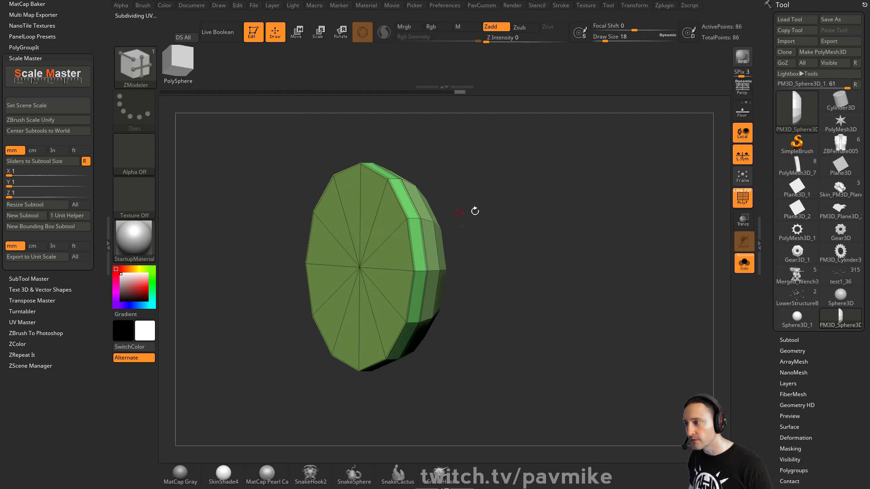
{"action": "left_click_drag", "start_coordinate": [474, 210], "coordinate": [431, 222]}
Preview the head with dynamic subdivision, examining the rounded surface and hexagonal socket with and without the wireframe.
{"action": "key", "text": "space"}
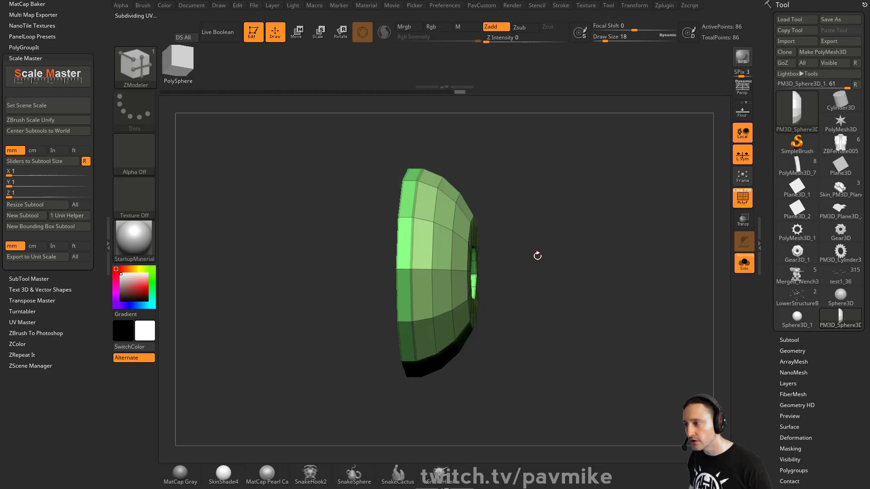
{"action": "key", "text": "grave"}
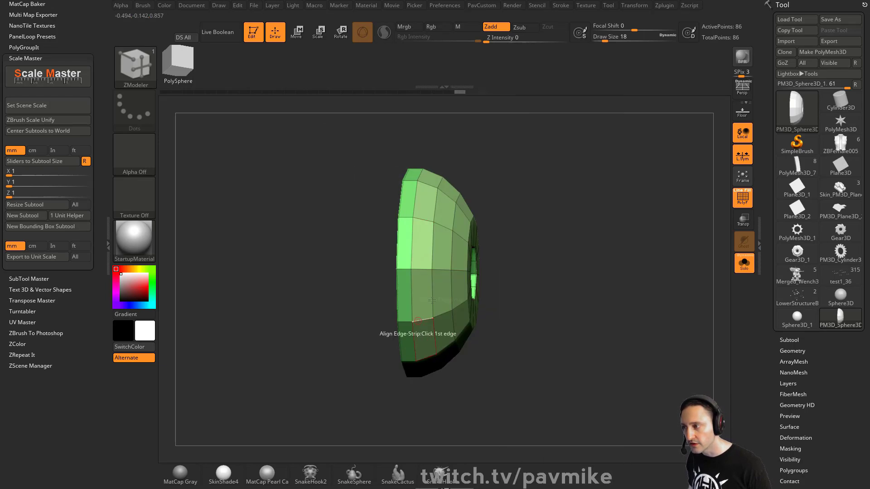
{"action": "key", "text": "d"}
{"action": "left_click_drag", "start_coordinate": [687, 222], "coordinate": [627, 223]}
{"action": "left_click", "coordinate": [742, 200]}
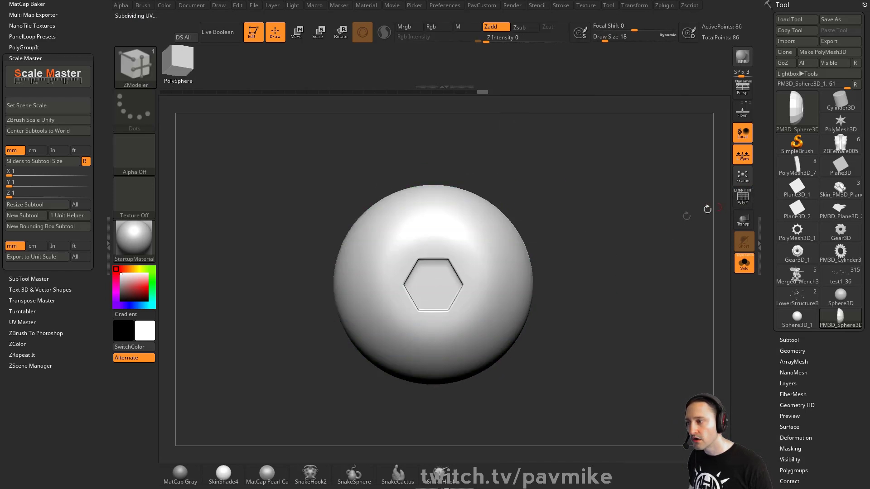
{"action": "left_click_drag", "start_coordinate": [707, 210], "coordinate": [618, 194], "text": "alt"}
{"action": "left_click_drag", "start_coordinate": [618, 195], "coordinate": [557, 214]}
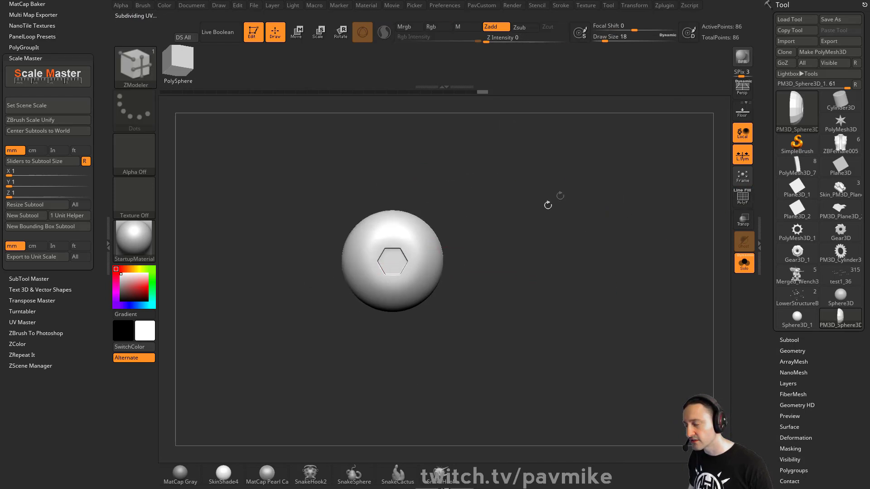
{"action": "key", "text": "f"}
{"action": "left_click", "coordinate": [742, 200]}
{"action": "left_click_drag", "start_coordinate": [650, 193], "coordinate": [667, 187]}
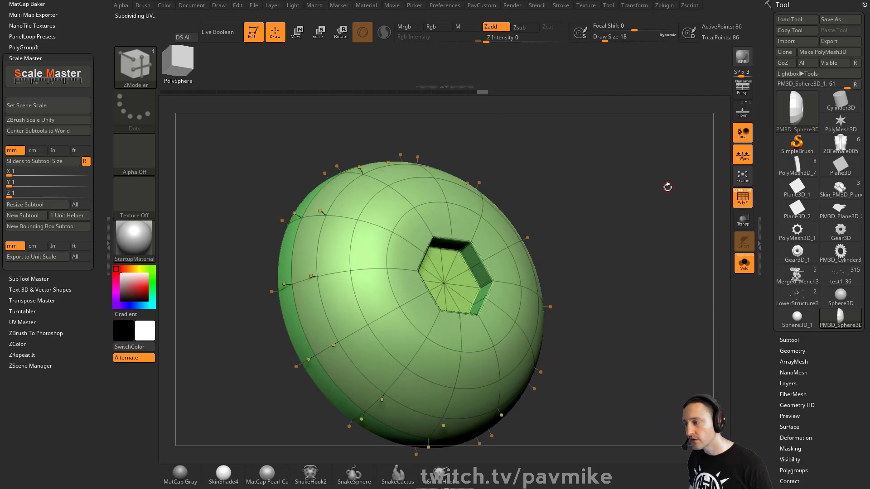
With dynamic subdivision off, isolate the polygroup holding the socket and rim and split it with Auto Groups.
{"action": "key", "text": "shift+d"}
{"action": "left_click", "coordinate": [467, 268], "text": "ctrl+shift"}
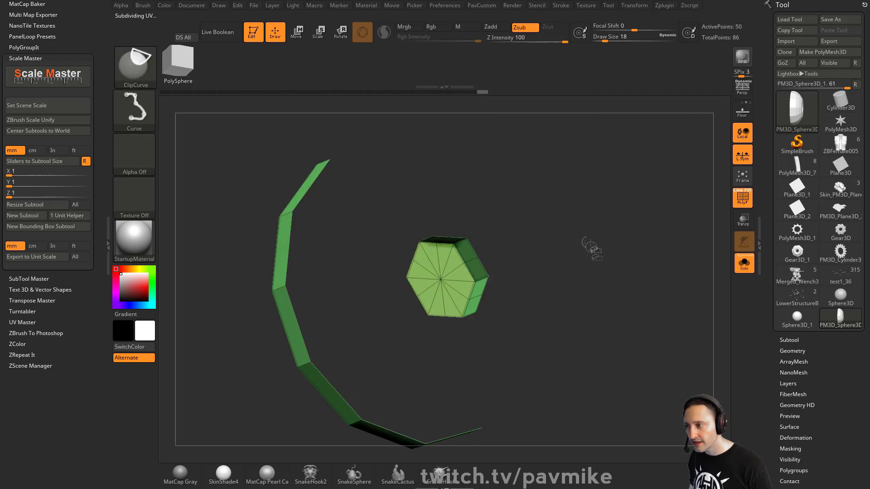
{"action": "key", "text": "b"}
{"action": "key", "text": "z"}
{"action": "key", "text": "m"}
{"action": "left_click_drag", "start_coordinate": [563, 241], "coordinate": [636, 229]}
{"action": "key", "text": "grave"}
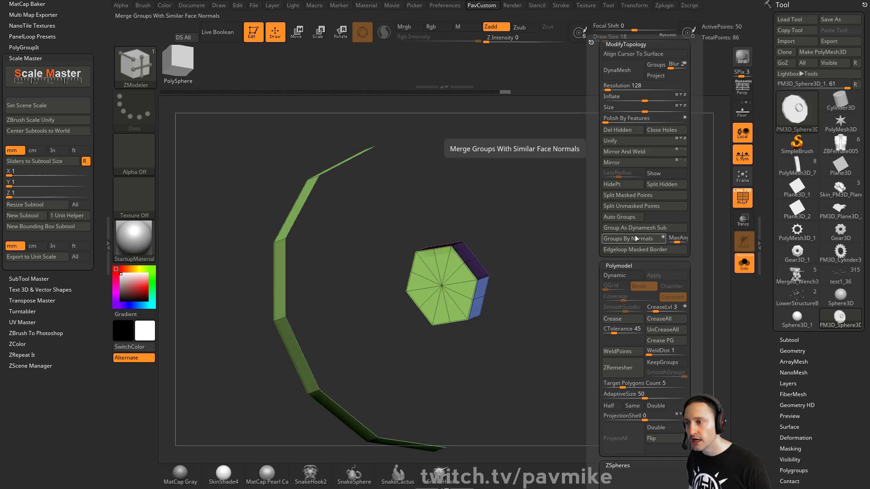
{"action": "left_click", "coordinate": [633, 219]}
{"action": "mouse_move", "coordinate": [659, 242]}
{"action": "left_mouse_down", "text": "alt"}
{"action": "mouse_move", "coordinate": [653, 233]}
{"action": "mouse_move", "coordinate": [671, 236]}
{"action": "mouse_move", "coordinate": [655, 233]}
{"action": "left_mouse_up", "text": "alt"}
{"action": "left_click", "coordinate": [652, 233], "text": "ctrl+shift"}
Regroup the whole head with Groups By Normals and isolate the polygroup of the socket floor.
{"action": "key", "text": "grave"}
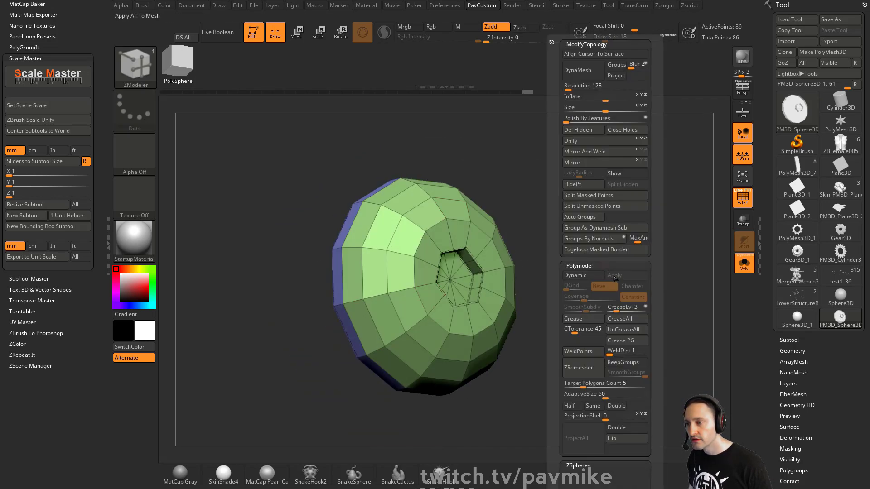
{"action": "left_click", "coordinate": [594, 242]}
{"action": "left_click_drag", "start_coordinate": [594, 242], "coordinate": [596, 218]}
{"action": "left_click", "coordinate": [433, 288], "text": "ctrl+shift"}
{"action": "left_click", "coordinate": [623, 243], "text": "ctrl+shift"}
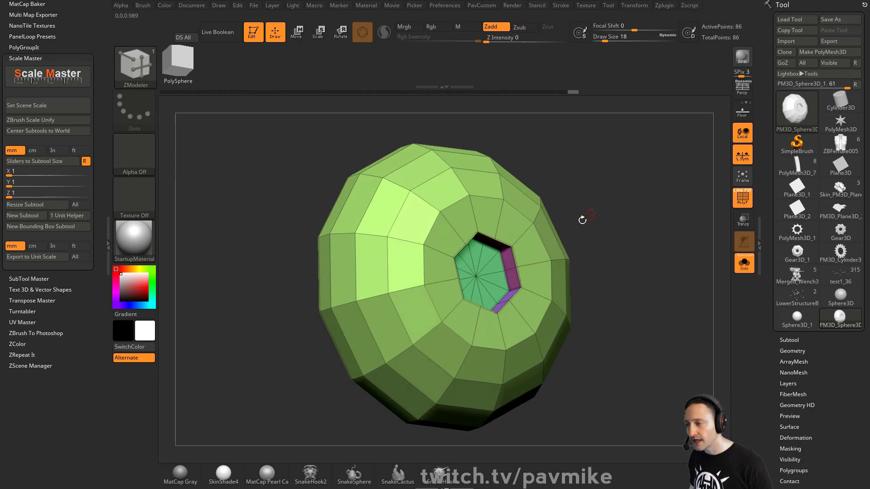
{"action": "left_click", "coordinate": [479, 277], "text": "ctrl+shift"}
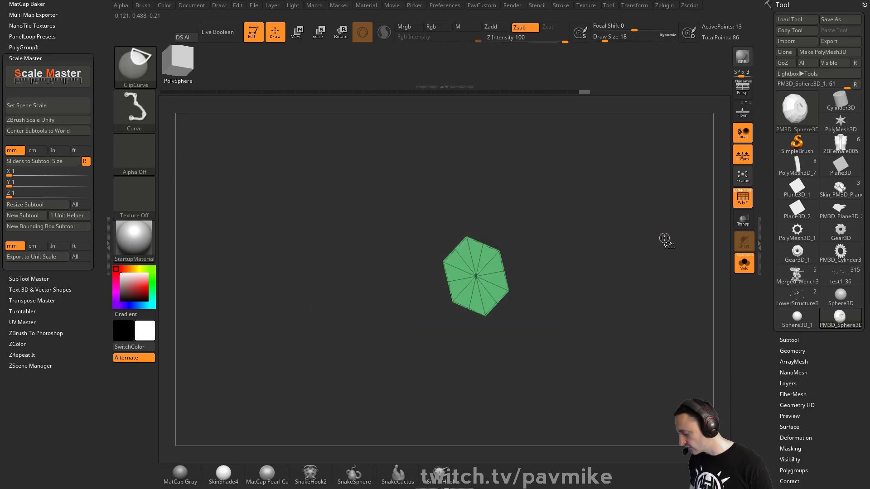
Try to grow the visible area from the socket floor to its walls and group both as one polygroup.
{"action": "key", "text": "ctrl+shift+x"}
{"action": "left_click_drag", "start_coordinate": [658, 237], "coordinate": [645, 225]}
{"action": "key", "text": "ctrl+w"}
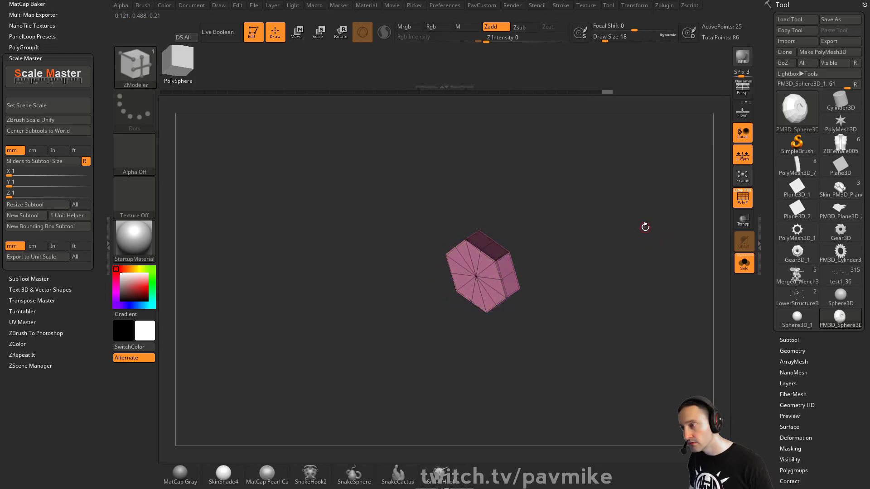
{"action": "key", "text": "ctrl+z"}
{"action": "left_click_drag", "start_coordinate": [638, 218], "coordinate": [638, 229]}
{"action": "key", "text": "ctrl+z"}
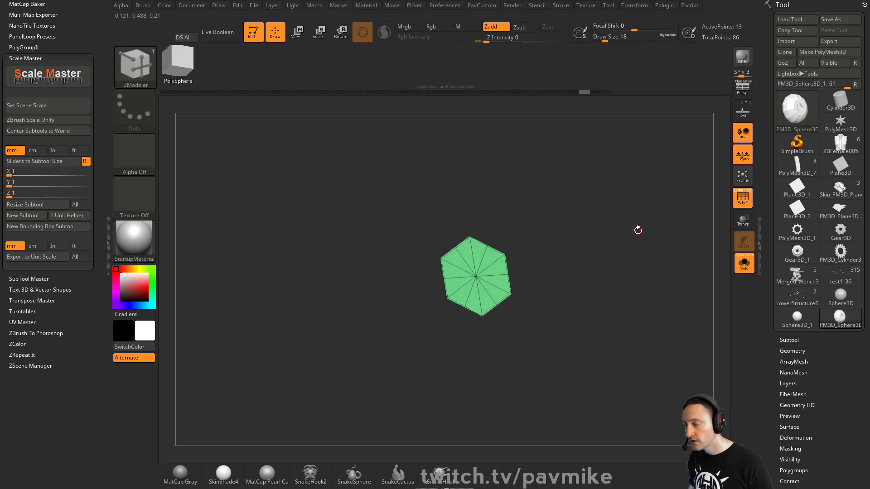
Grow visibility to the socket walls, hide the floor, give the walls a single polygroup, and show the whole head.
{"action": "key", "text": "ctrl+shift+x"}
{"action": "left_click", "coordinate": [473, 275], "text": "ctrl+shift"}
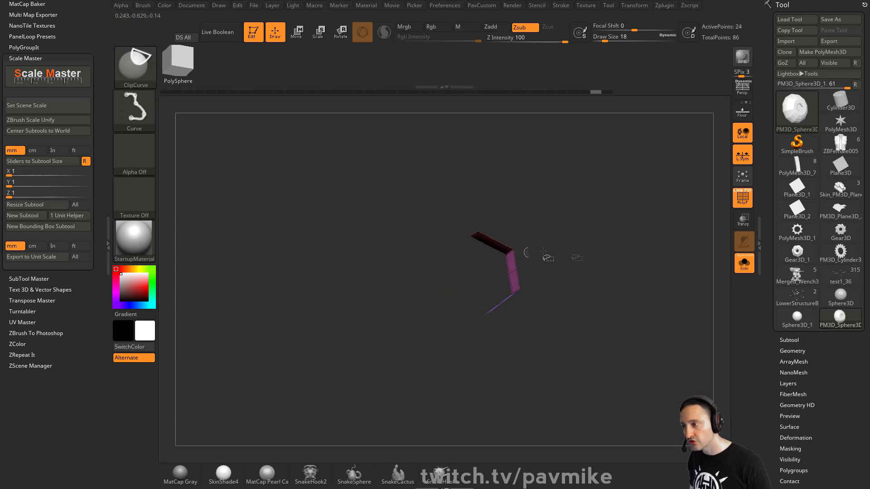
{"action": "left_click", "coordinate": [625, 255], "text": "ctrl+shift"}
{"action": "mouse_move", "coordinate": [631, 246]}
{"action": "left_mouse_down"}
{"action": "mouse_move", "coordinate": [657, 247]}
{"action": "mouse_move", "coordinate": [613, 244]}
{"action": "mouse_move", "coordinate": [634, 246]}
{"action": "mouse_move", "coordinate": [650, 220]}
{"action": "left_mouse_up"}
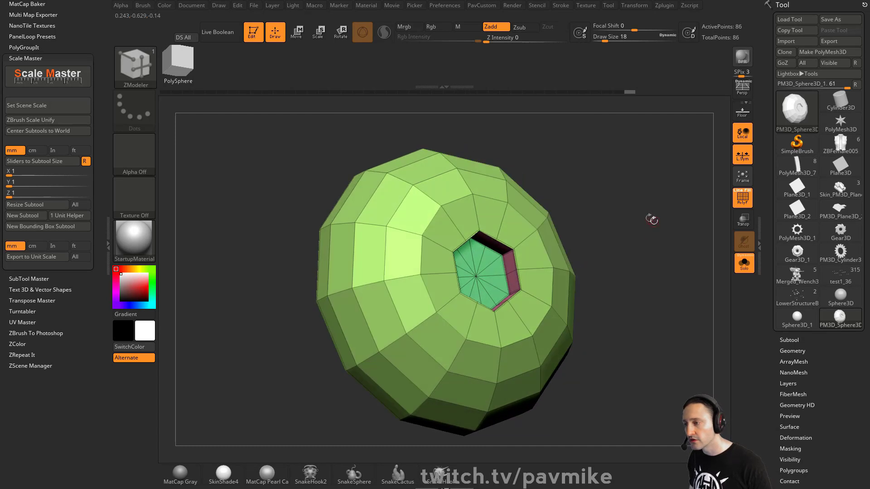
Mask the isolated socket floor and walls, show the whole head, and invert the mask so only the socket is editable.
{"action": "left_click", "coordinate": [505, 261], "text": "ctrl+shift"}
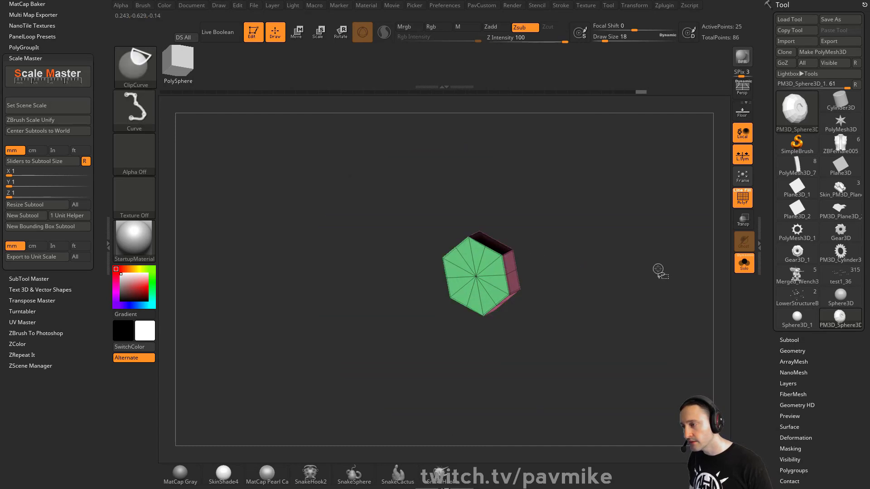
{"action": "left_click", "coordinate": [668, 263], "text": "ctrl"}
{"action": "left_click", "coordinate": [659, 260], "text": "ctrl+shift"}
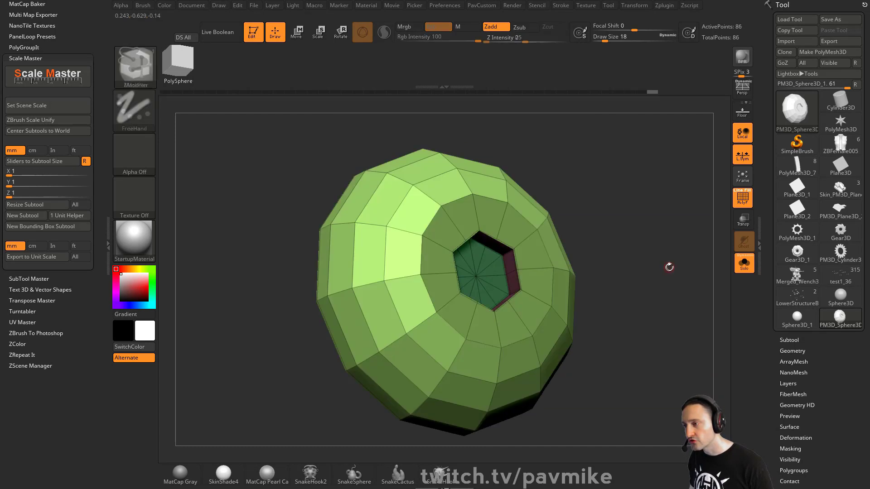
{"action": "left_click", "coordinate": [675, 280], "text": "ctrl"}
Position the transform gizmo at the centre of the unmasked socket floor.
{"action": "left_click_drag", "start_coordinate": [675, 279], "coordinate": [681, 196], "text": "shift"}
{"action": "key", "text": "w"}
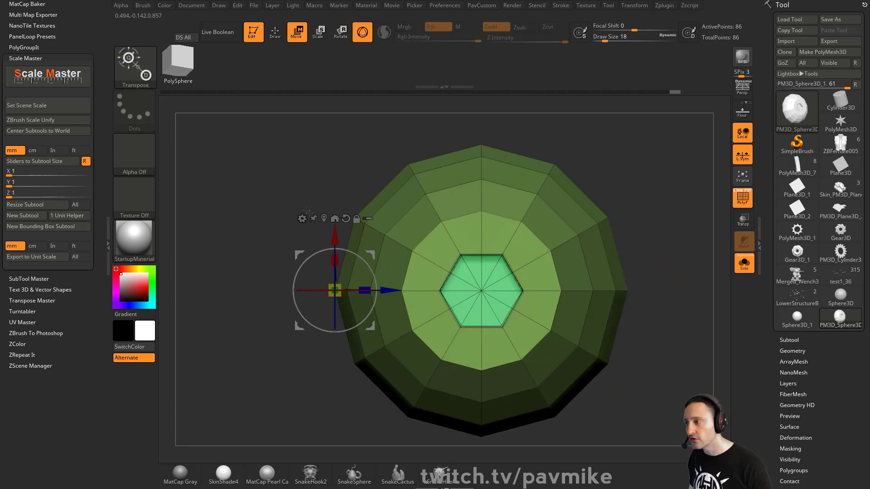
{"action": "left_click", "coordinate": [324, 218]}
{"action": "left_click_drag", "start_coordinate": [518, 254], "coordinate": [649, 133], "text": "alt"}
{"action": "left_click_drag", "start_coordinate": [657, 136], "coordinate": [679, 133]}
{"action": "left_click", "coordinate": [452, 291], "text": "alt"}
{"action": "left_click_drag", "start_coordinate": [623, 281], "coordinate": [629, 261]}
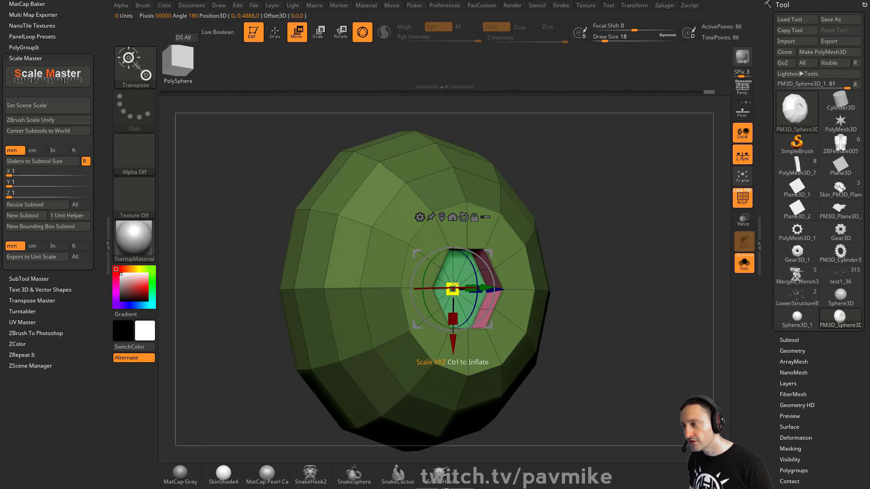
Enlarge the socket by about 1.44 in X and Z without changing its depth, and clear the mask.
{"action": "mouse_move", "coordinate": [452, 289]}
{"action": "left_mouse_down"}
{"action": "mouse_move", "coordinate": [599, 257]}
{"action": "mouse_move", "coordinate": [595, 249]}
{"action": "left_mouse_up"}
{"action": "key", "text": "ctrl+z"}
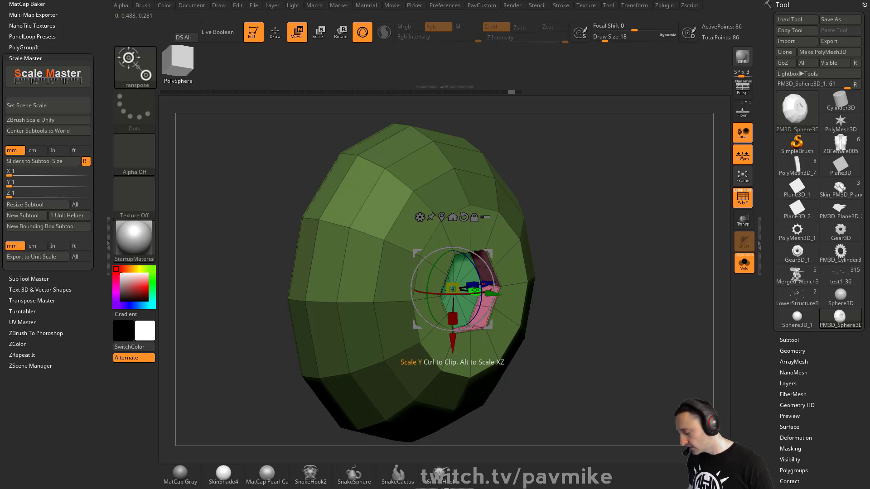
{"action": "left_click_drag", "start_coordinate": [480, 292], "coordinate": [492, 303]}
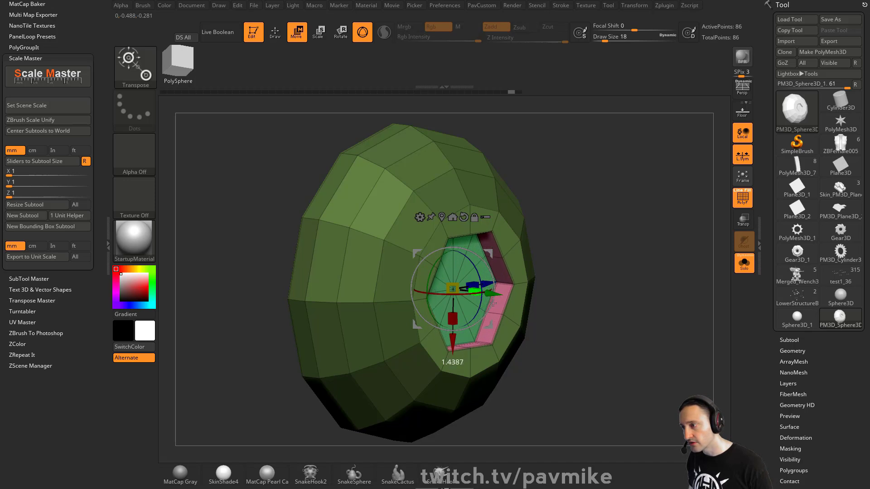
{"action": "key", "text": "q"}
{"action": "left_click_drag", "start_coordinate": [576, 284], "coordinate": [526, 285]}
{"action": "left_click_drag", "start_coordinate": [639, 237], "coordinate": [663, 279], "text": "ctrl"}
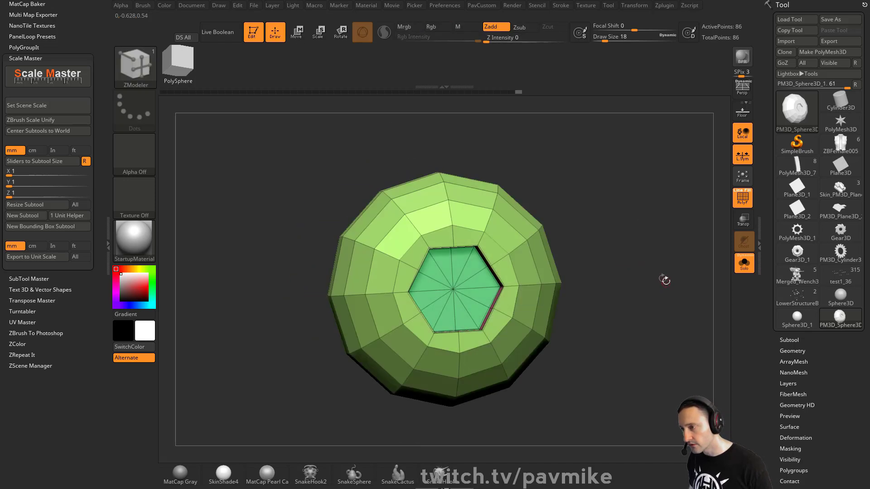
Turn on dynamic subdivision, hide the wireframe, and face the finished screw head toward the view.
{"action": "key", "text": "4"}
{"action": "left_click", "coordinate": [663, 319]}
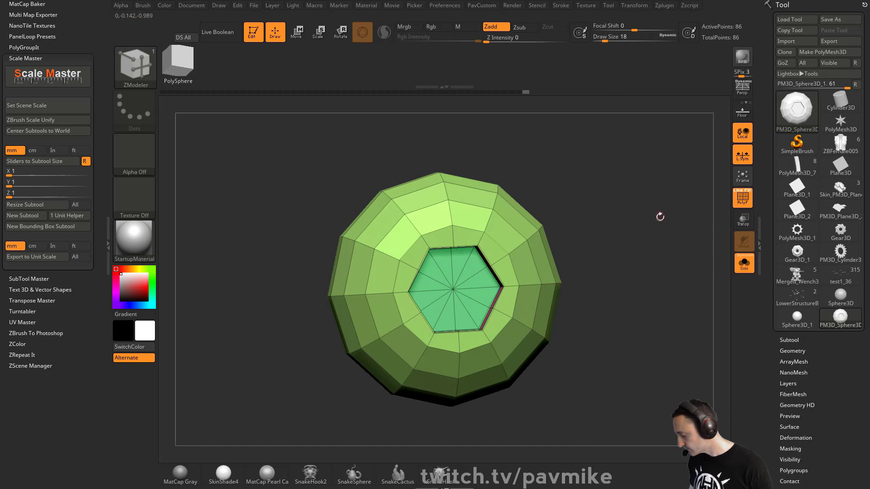
{"action": "key", "text": "d"}
{"action": "key", "text": "shift+f"}
{"action": "left_click_drag", "start_coordinate": [668, 234], "coordinate": [647, 222], "text": "alt"}
{"action": "left_click_drag", "start_coordinate": [647, 222], "coordinate": [606, 214]}
Create a new InsertMesh brush from the screw head instead of appending it to the current brush.
{"action": "key", "text": "b"}
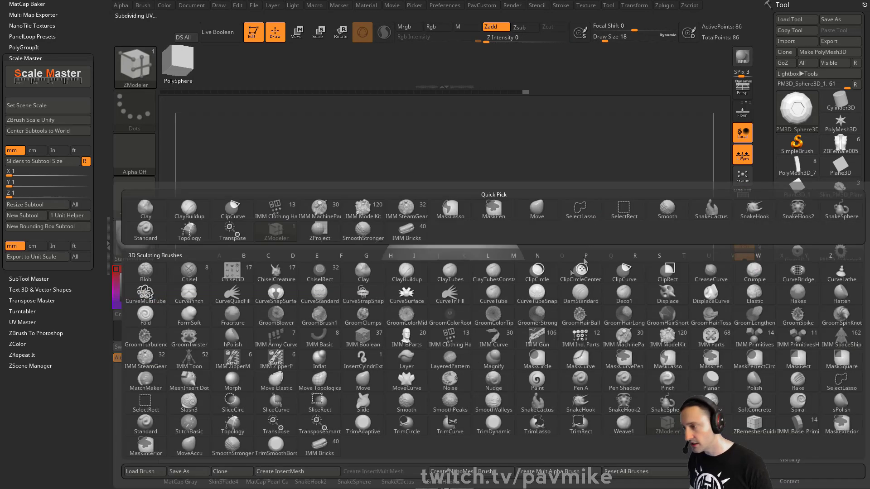
{"action": "left_click", "coordinate": [295, 470]}
{"action": "key", "text": "b"}
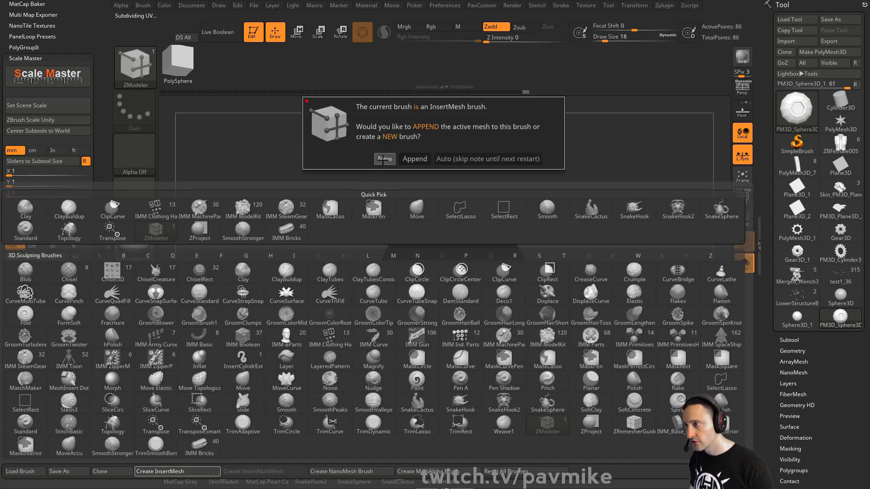
{"action": "left_click", "coordinate": [384, 159]}
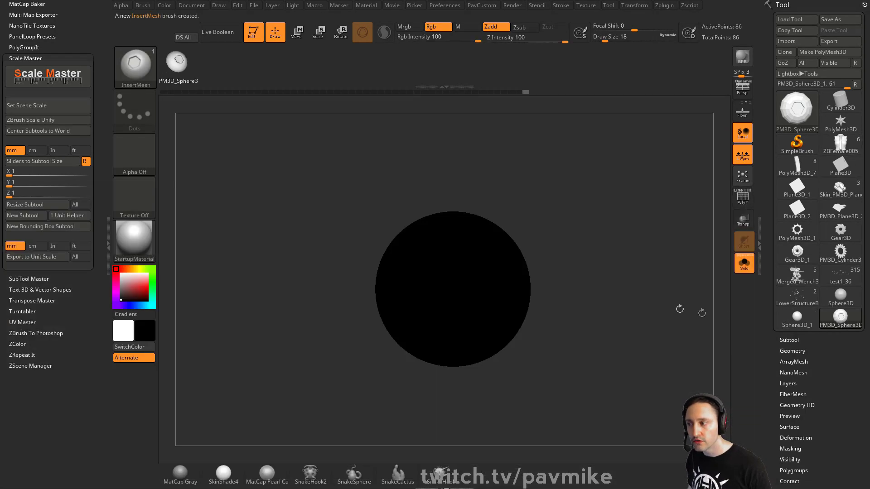
Switch to the LowerStructureBody tool, turn off Solo, and make the NanomeshPlanesExample subtool active.
{"action": "left_click", "coordinate": [813, 298]}
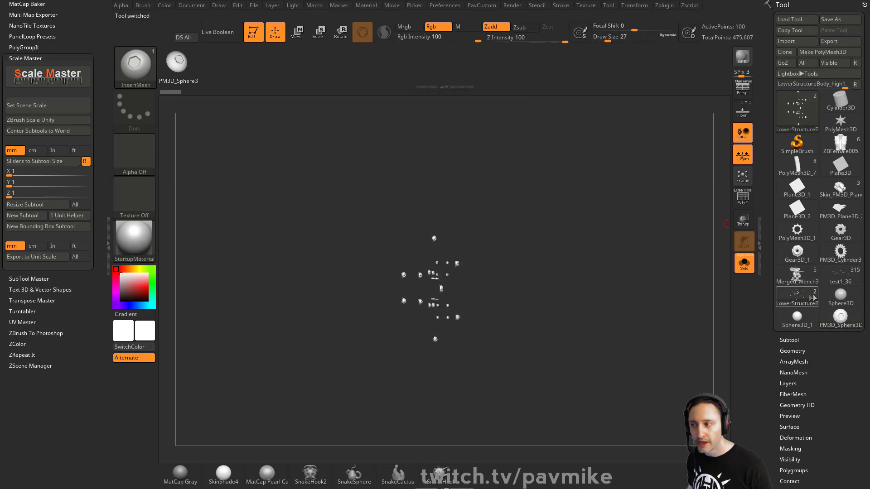
{"action": "key", "text": "f"}
{"action": "left_click", "coordinate": [744, 263]}
{"action": "left_click_drag", "start_coordinate": [666, 274], "coordinate": [636, 278]}
{"action": "left_click", "coordinate": [539, 281], "text": "alt"}
Insert screw heads on the model's round bosses, and one at draw size 18 on the side beam's lower end.
{"action": "left_click_drag", "start_coordinate": [415, 263], "coordinate": [427, 268]}
{"action": "left_click_drag", "start_coordinate": [359, 304], "coordinate": [363, 300]}
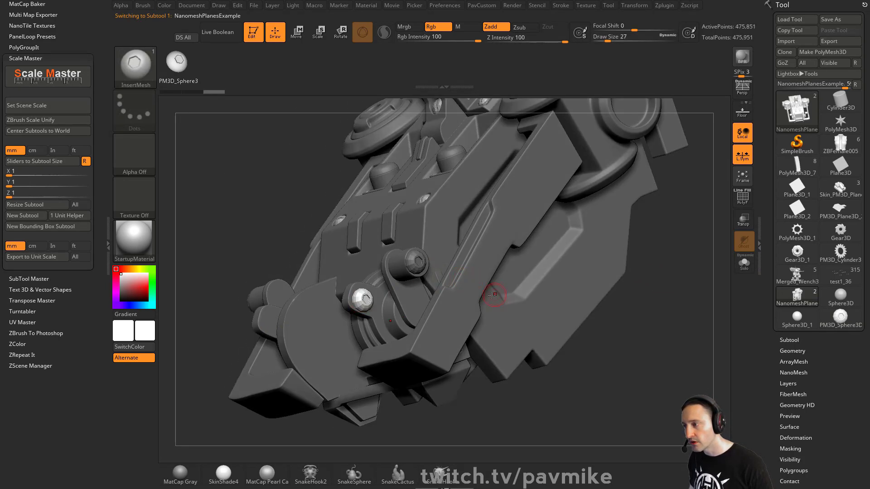
{"action": "key", "text": "s"}
{"action": "left_click", "coordinate": [431, 343]}
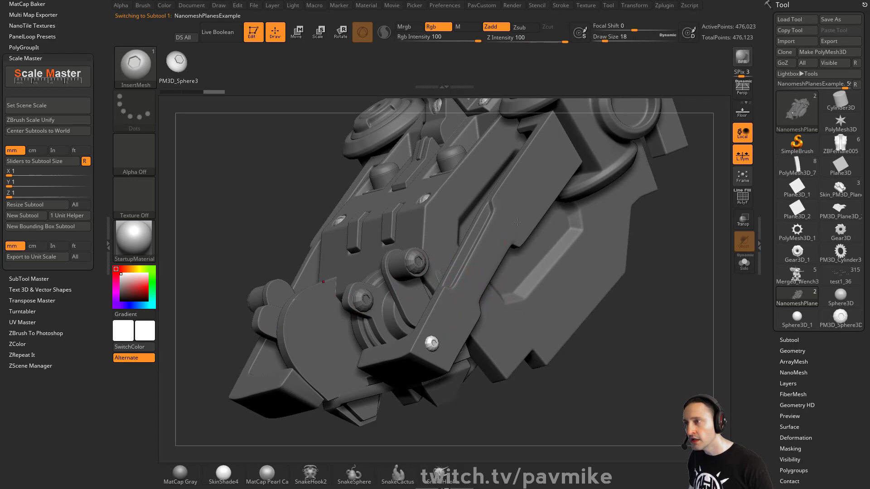
Reduce the draw size to 13 and insert a row of three small screw heads along the middle of the side beam.
{"action": "left_click", "coordinate": [669, 37]}
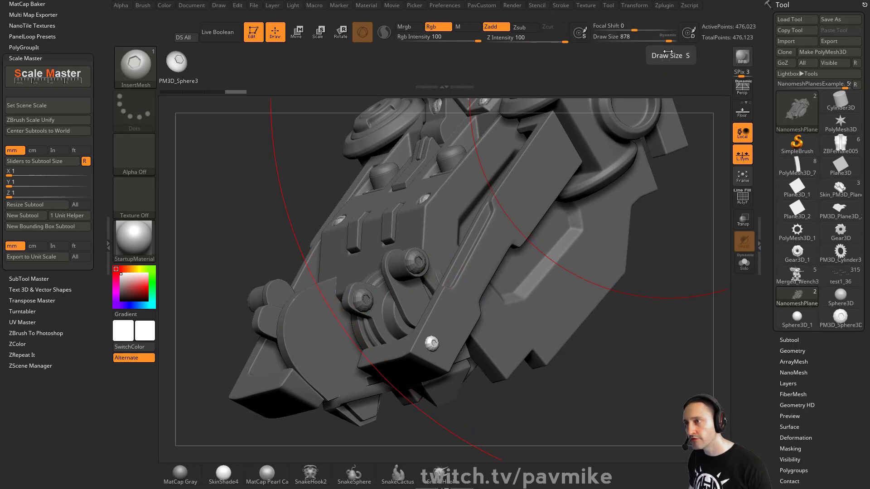
{"action": "key", "text": "s"}
{"action": "left_click_drag", "start_coordinate": [657, 134], "coordinate": [611, 135]}
{"action": "key", "text": "s"}
{"action": "left_click_drag", "start_coordinate": [652, 283], "coordinate": [632, 285]}
{"action": "left_click", "coordinate": [471, 285]}
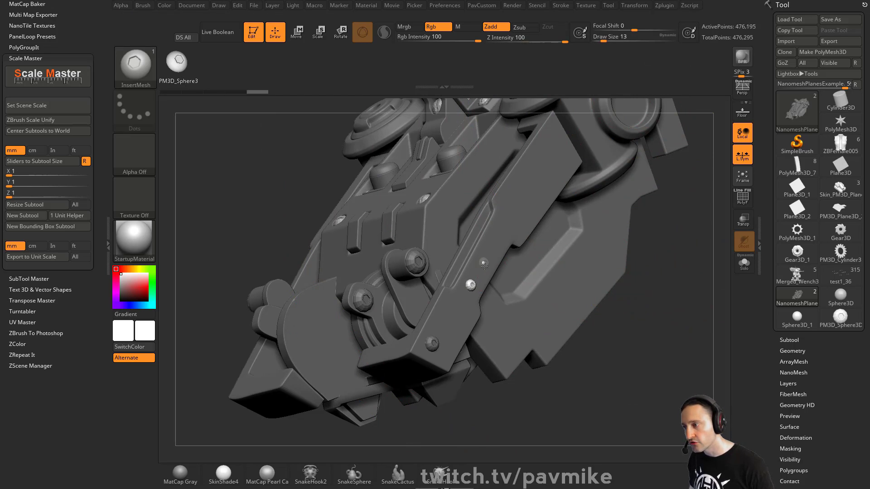
{"action": "left_click", "coordinate": [498, 240]}
Continue the row with three larger screw heads toward the side beam's upper end, keeping the draw size at 13.
{"action": "left_click_drag", "start_coordinate": [684, 284], "coordinate": [647, 239], "text": "alt"}
{"action": "left_click_drag", "start_coordinate": [507, 228], "coordinate": [512, 221]}
{"action": "left_click", "coordinate": [517, 213]}
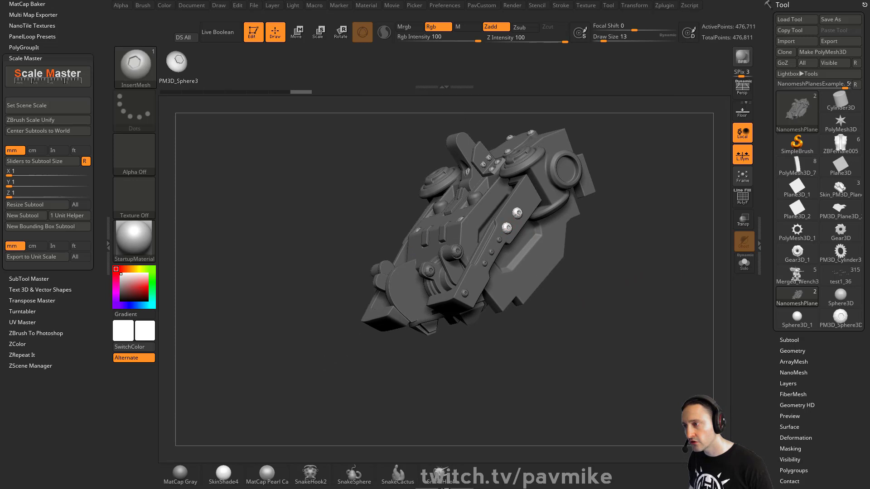
{"action": "left_click", "coordinate": [526, 201]}
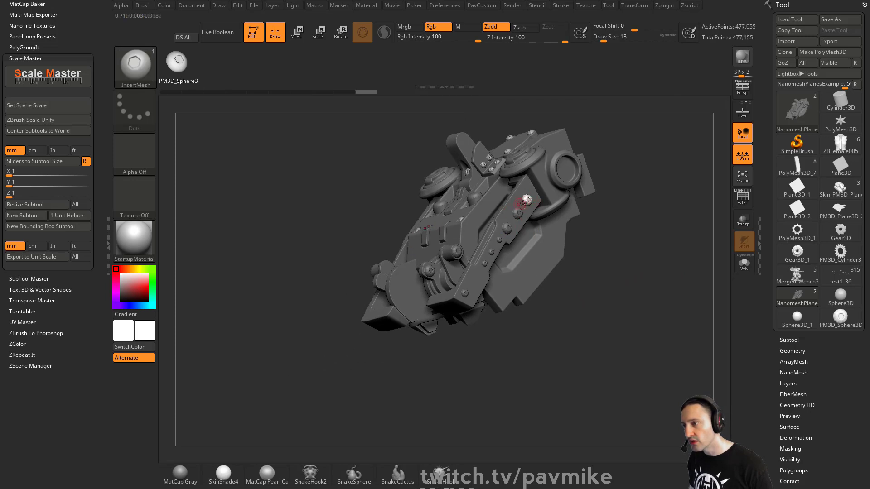
Insert two tiny screw heads on the side beam, between the small row and the screw at the lower end.
{"action": "left_click_drag", "start_coordinate": [652, 222], "coordinate": [680, 304], "text": "alt"}
{"action": "left_click_drag", "start_coordinate": [365, 442], "coordinate": [420, 260], "text": "alt"}
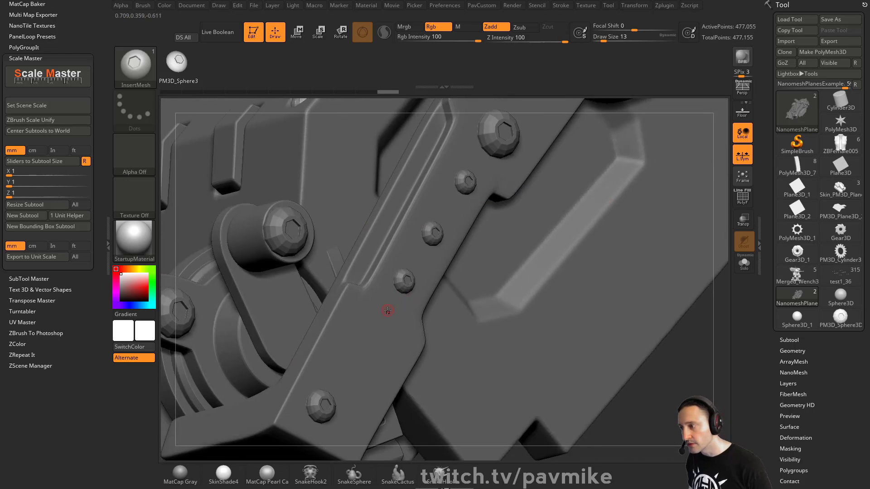
{"action": "left_click", "coordinate": [381, 334]}
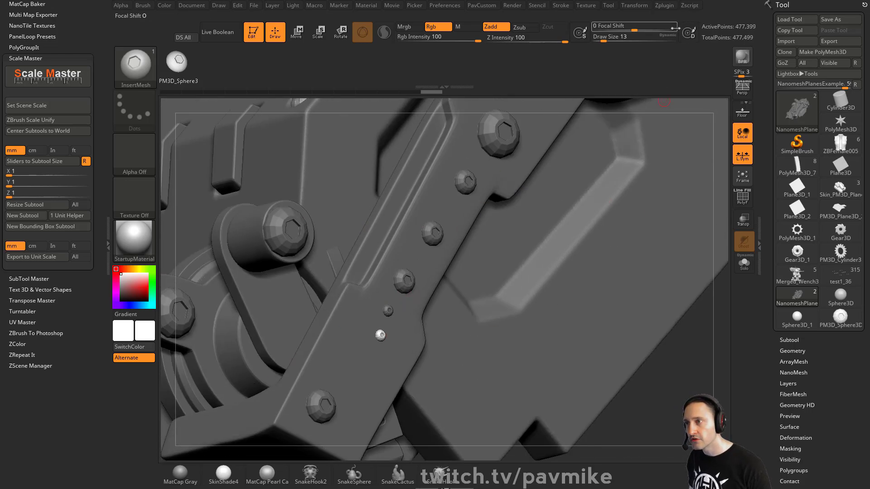
Set the draw size to 888 and turn on the D option beside it.
{"action": "left_click", "coordinate": [671, 39]}
{"action": "left_click", "coordinate": [688, 36]}
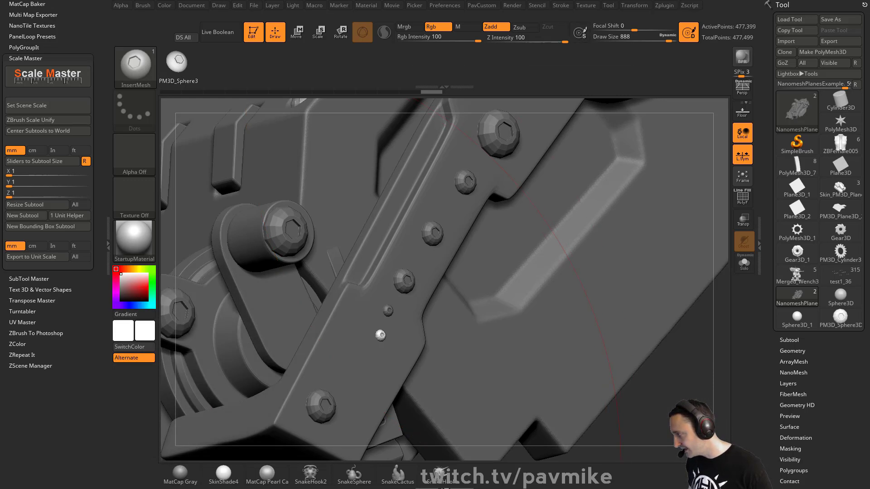
{"action": "key", "text": "alt+Tab"}
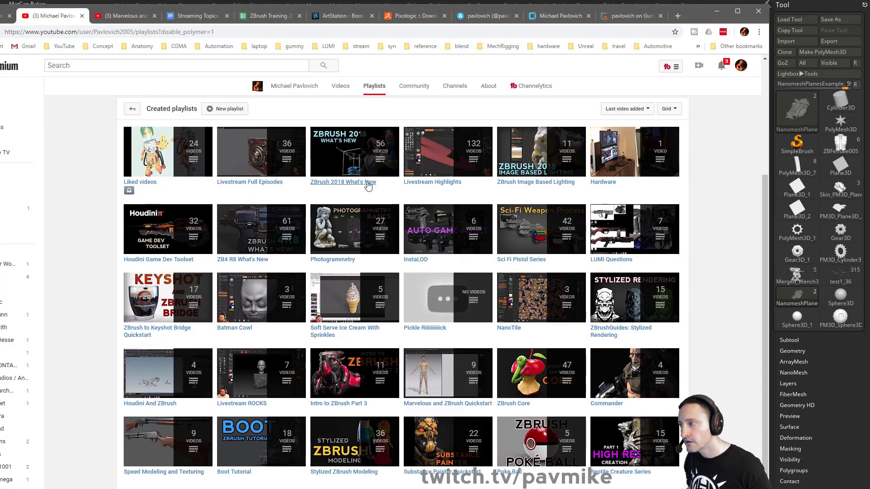
{"action": "key", "text": "alt+Tab"}
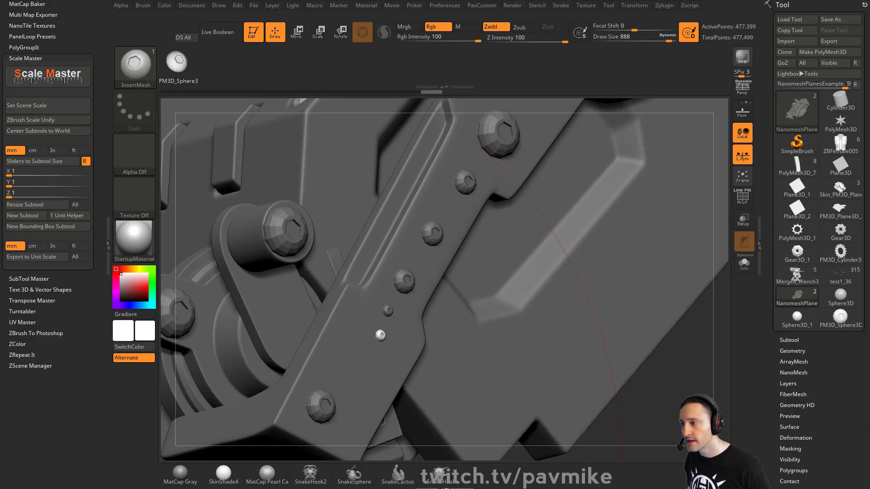
Clear the mask left by the last inserted screw, frame the whole model, and set the draw size to 80.
{"action": "left_click_drag", "start_coordinate": [694, 377], "coordinate": [675, 354], "text": "ctrl"}
{"action": "key", "text": "f"}
{"action": "key", "text": "s"}
{"action": "left_click", "coordinate": [630, 275]}
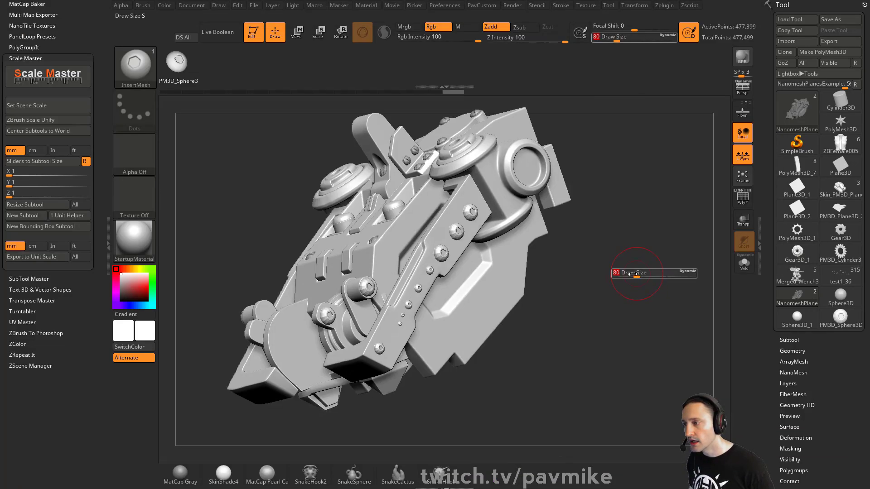